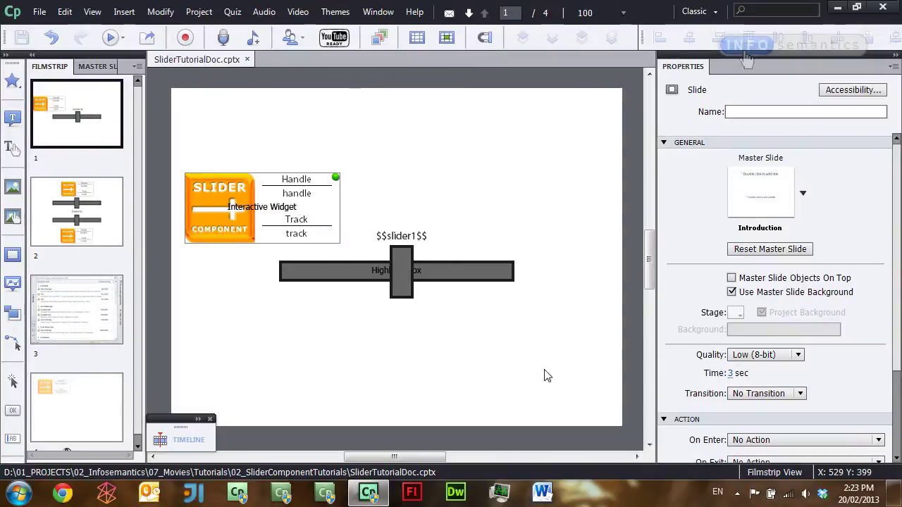
Step: Preview the project with F12 so the slider slide plays, reading 0
key("F12")
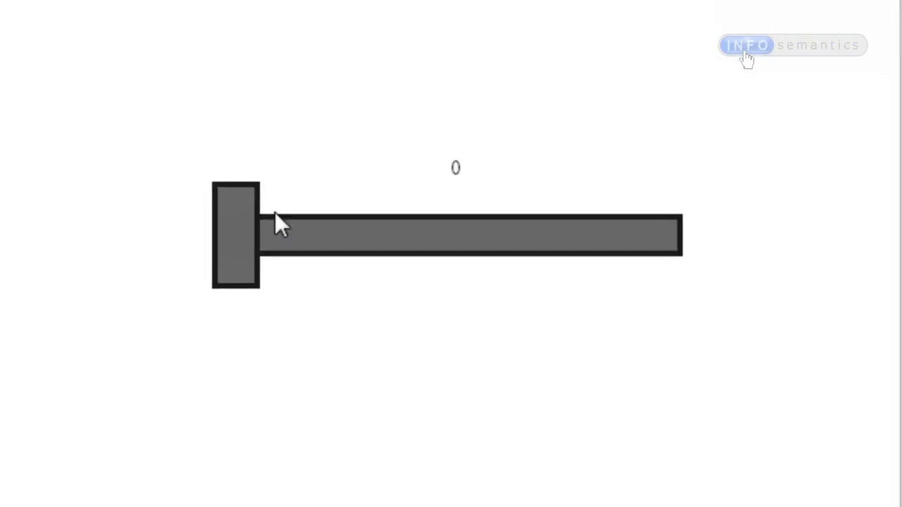
Step: Drag the preview slider along its track, then go back to editing the slider slide
left_click_drag(240, 260, 594, 268)
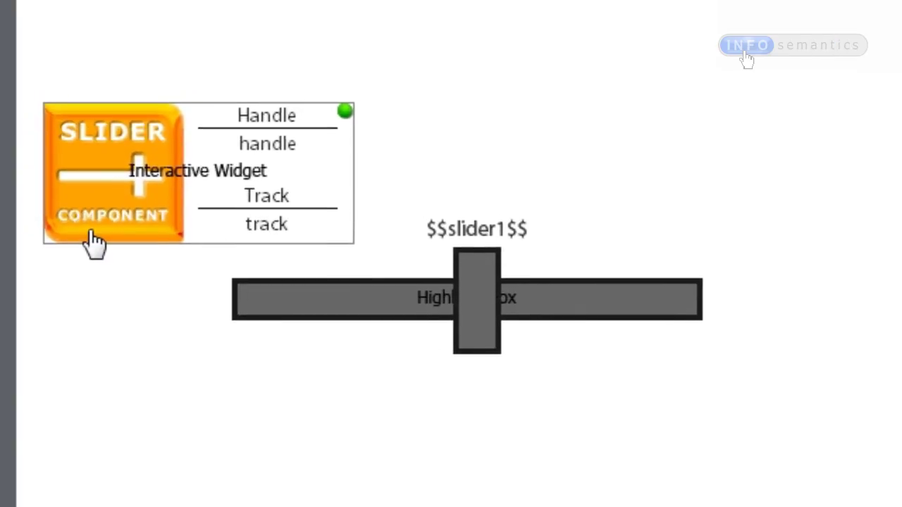
left_click(91, 241)
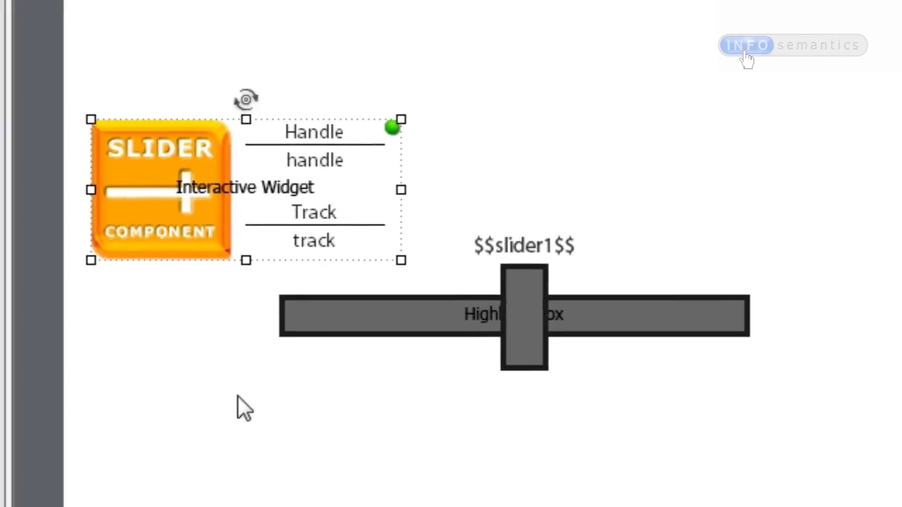
Step: Select the $$slider1$$ label and open the slider widget's properties, showing Min 0, Max 100
left_click(567, 257)
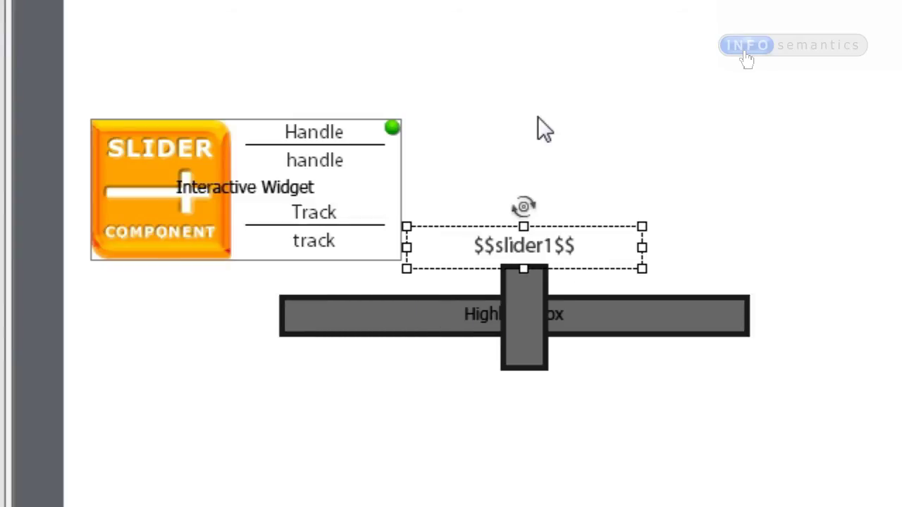
double_click(218, 215)
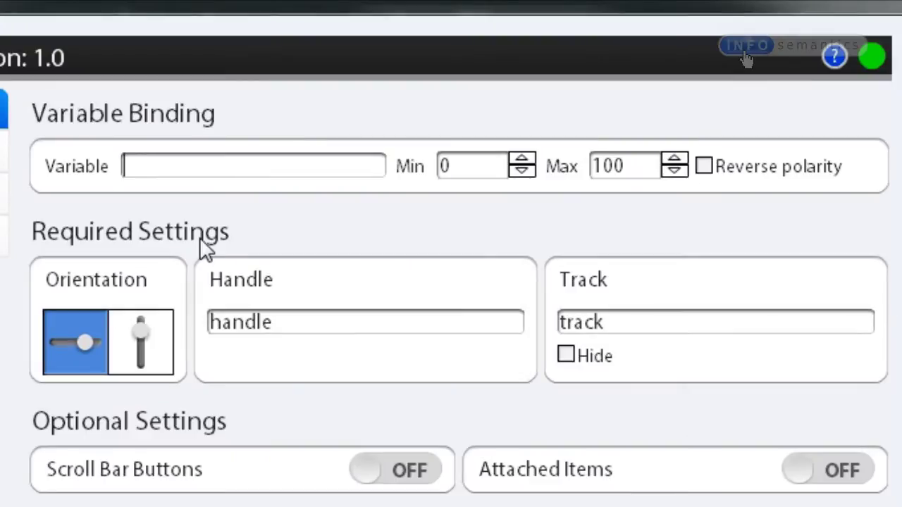
Step: Enter slider1 as the slider widget's Variable
type("slider1")
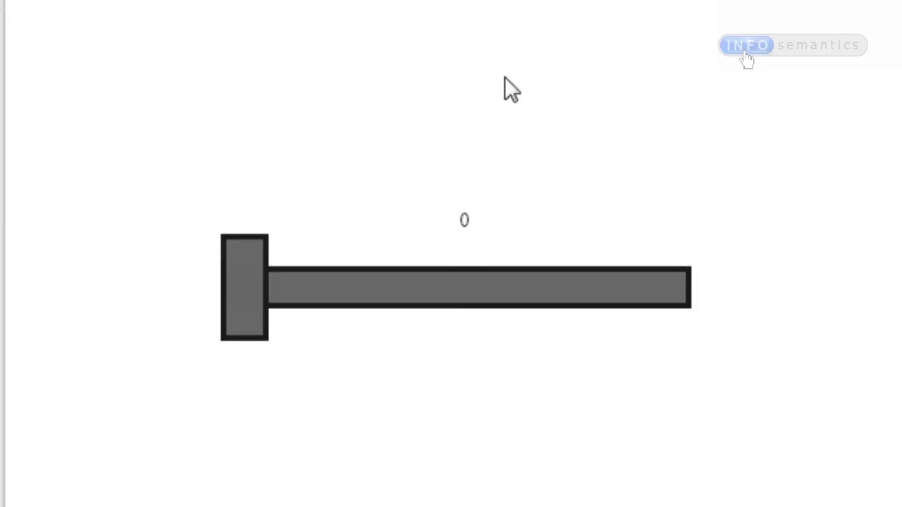
Step: Drag the preview slider right so the $$slider1$$ label climbs from 0 to 64
left_click_drag(242, 301, 513, 310)
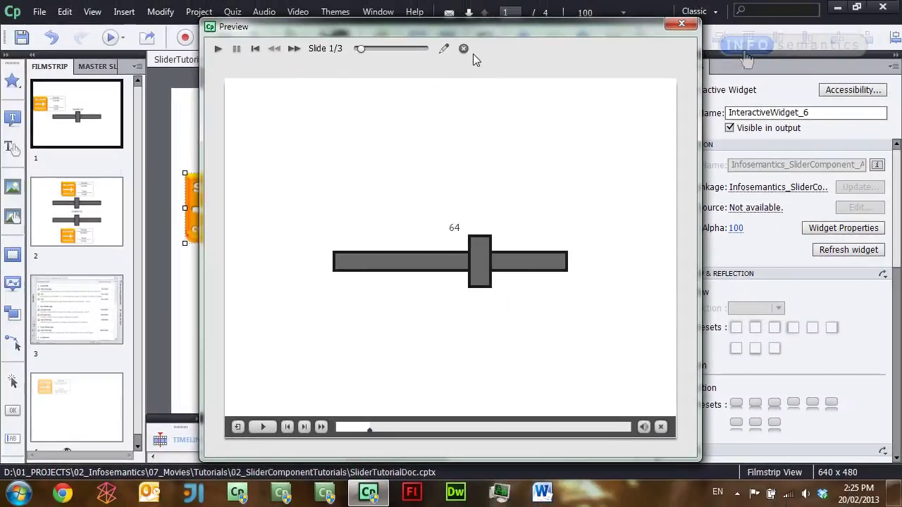
Step: Close the preview and change the slider widget's Max value to 200
left_click(464, 49)
double_click(227, 209)
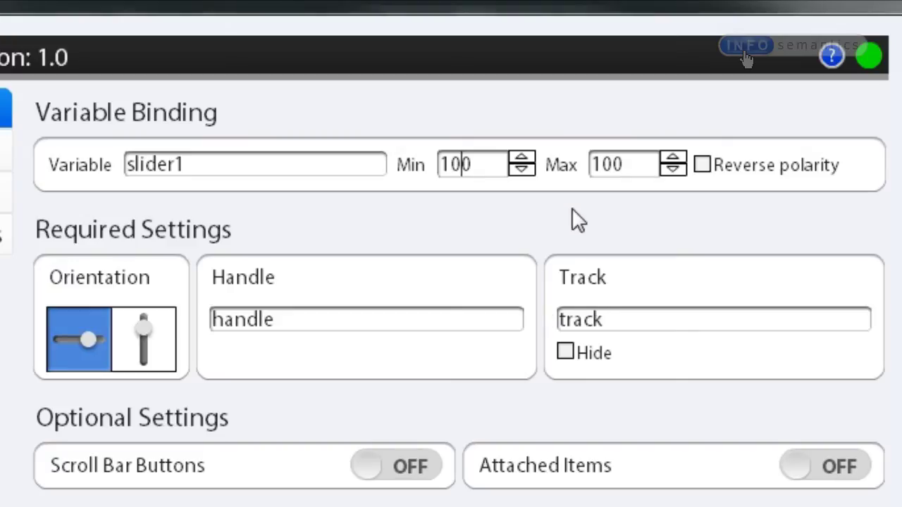
type("2")
key("Return")
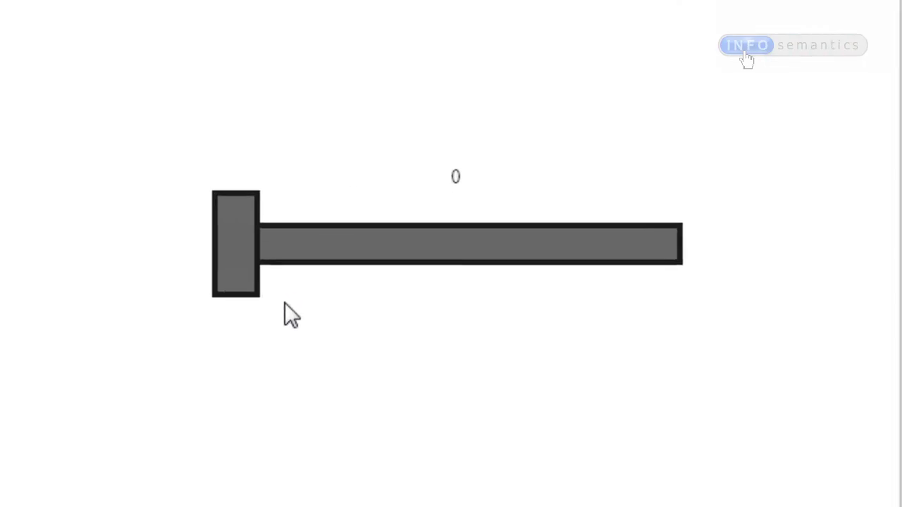
Step: Drag the preview slider past the old 100 limit, reaching 188
left_click_drag(235, 292, 191, 265)
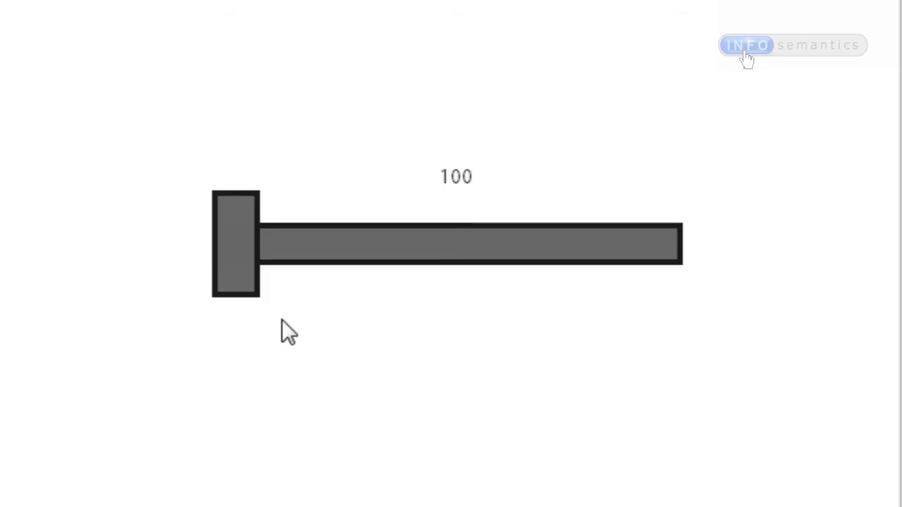
left_click_drag(236, 265, 763, 263)
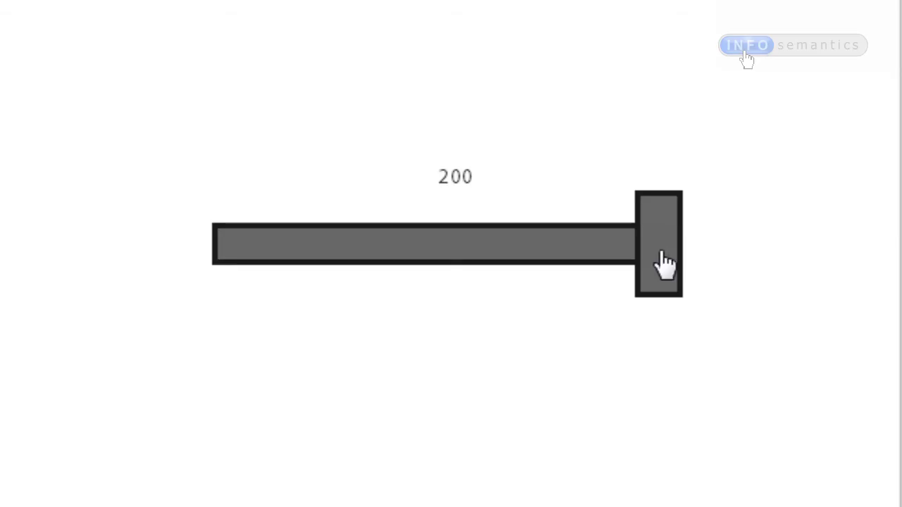
Step: Drag the preview slider back from 200 toward the middle of its track
left_click_drag(664, 264, 437, 289)
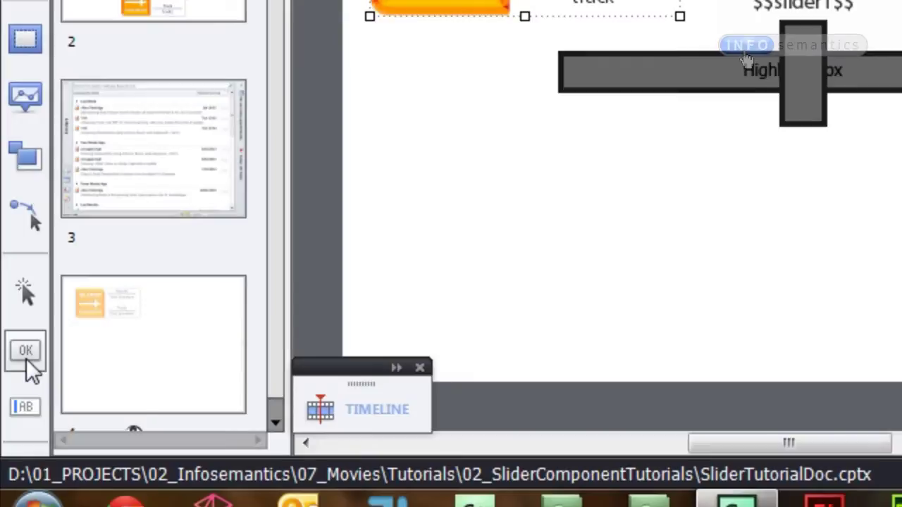
Step: Insert a text button under the slider, captioned 'Go To End' in 24 pt
left_click(27, 360)
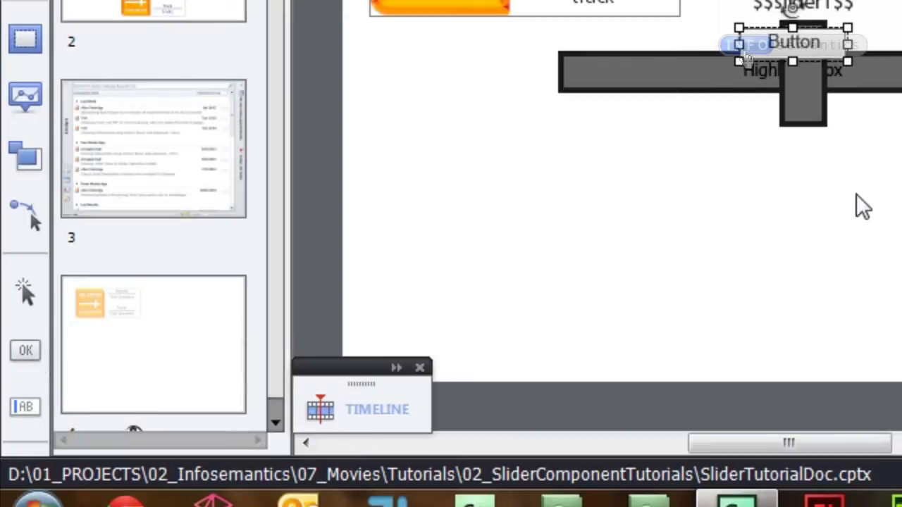
left_click_drag(821, 42, 901, 291)
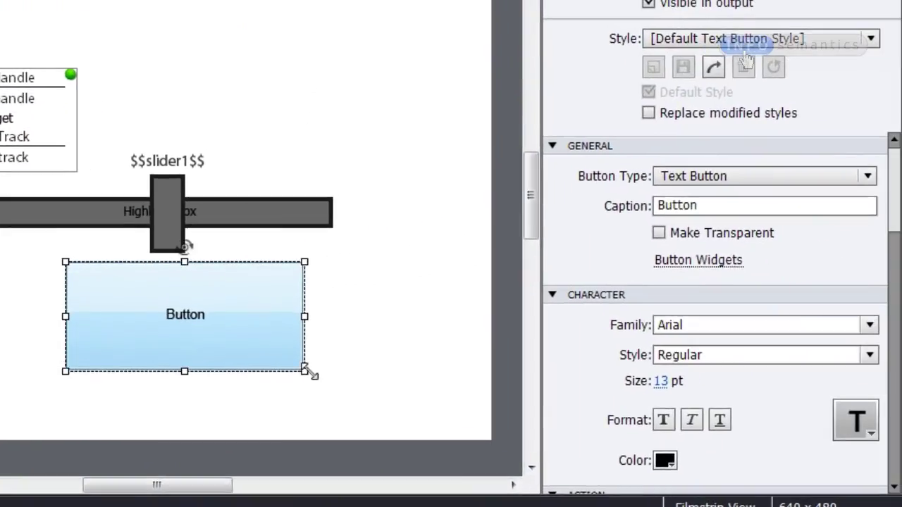
left_click_drag(308, 371, 317, 360)
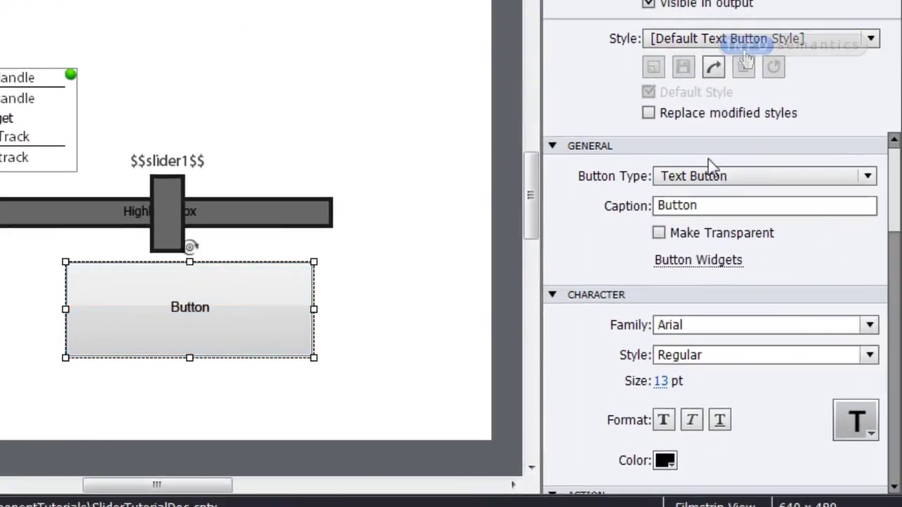
double_click(722, 201)
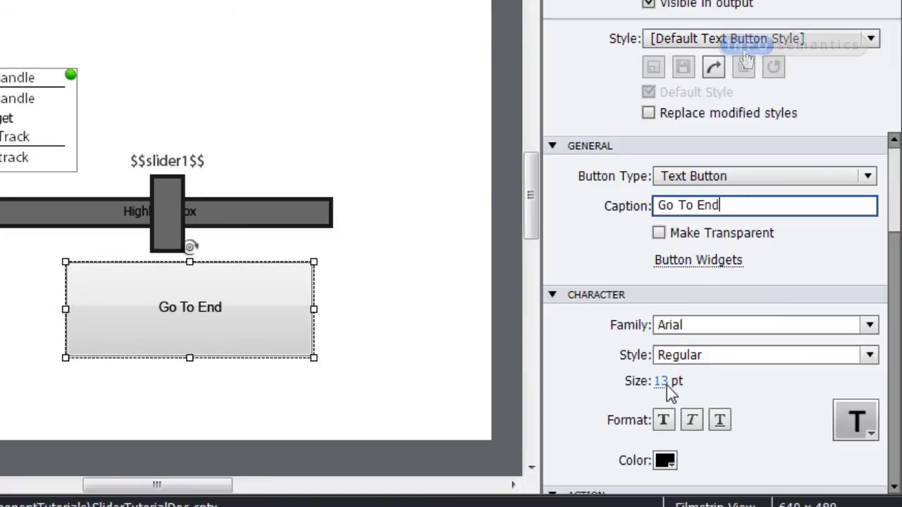
key("Return")
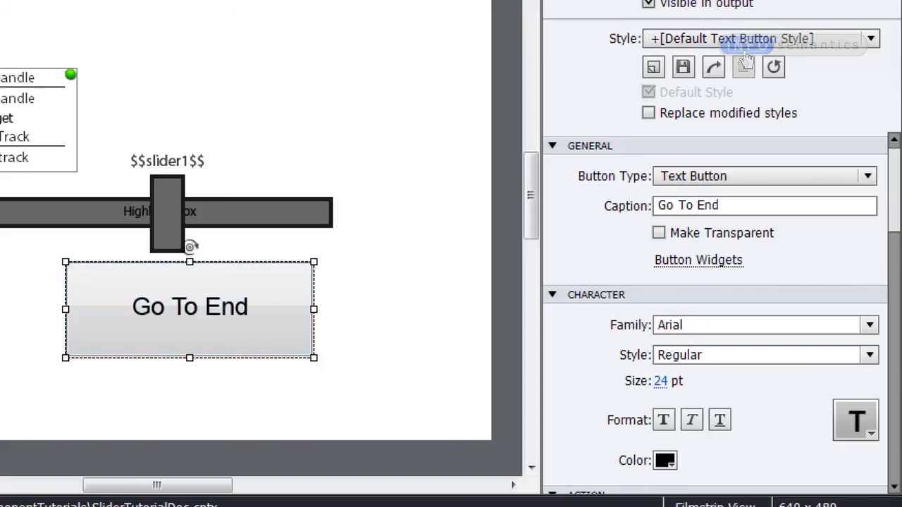
key("shift+Left")
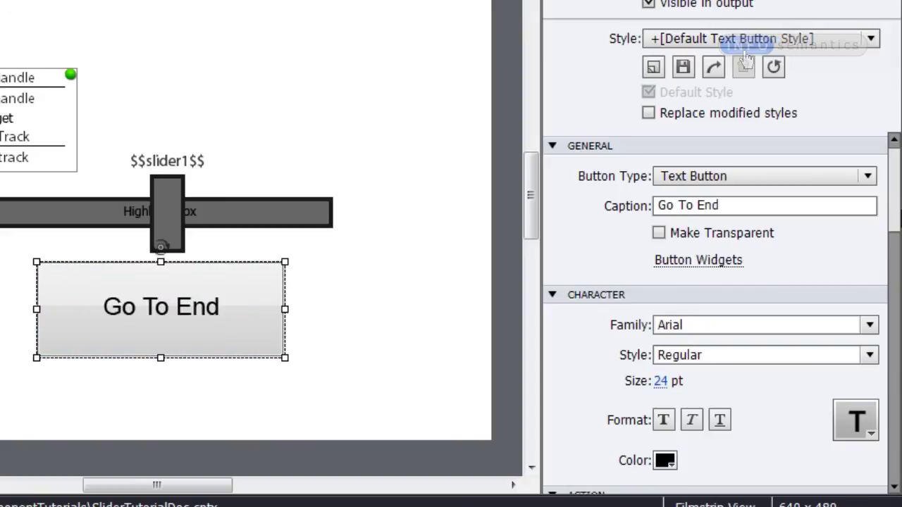
left_click_drag(897, 222, 890, 299)
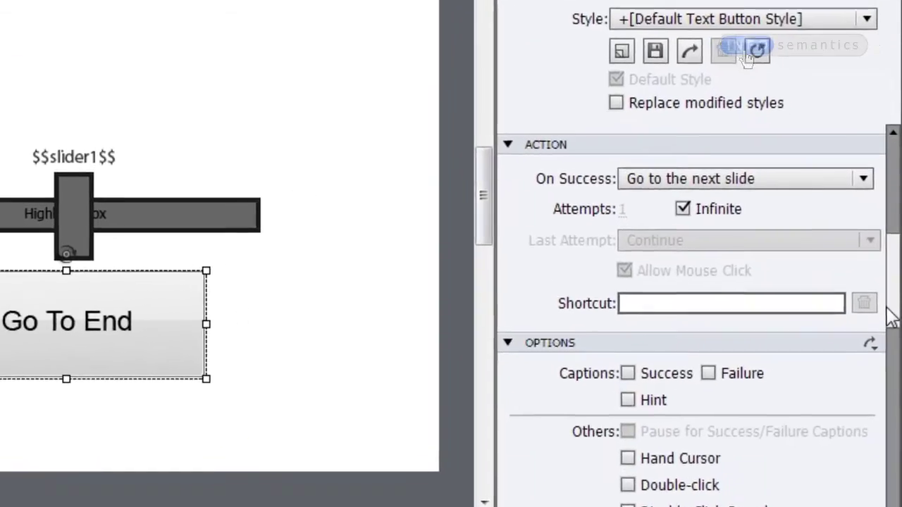
Step: Set the Go To End button's On Success action to Assign slider1 with 200
left_click(654, 177)
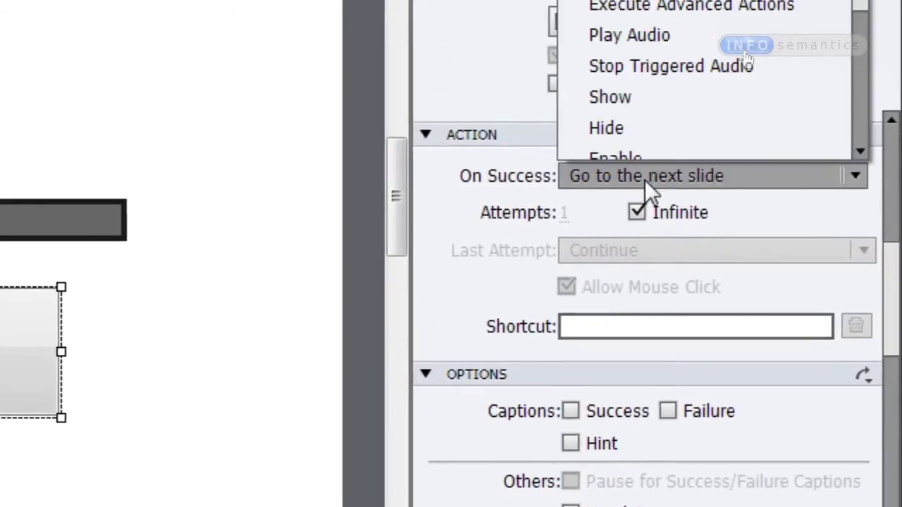
scroll(666, 78, "down", 3)
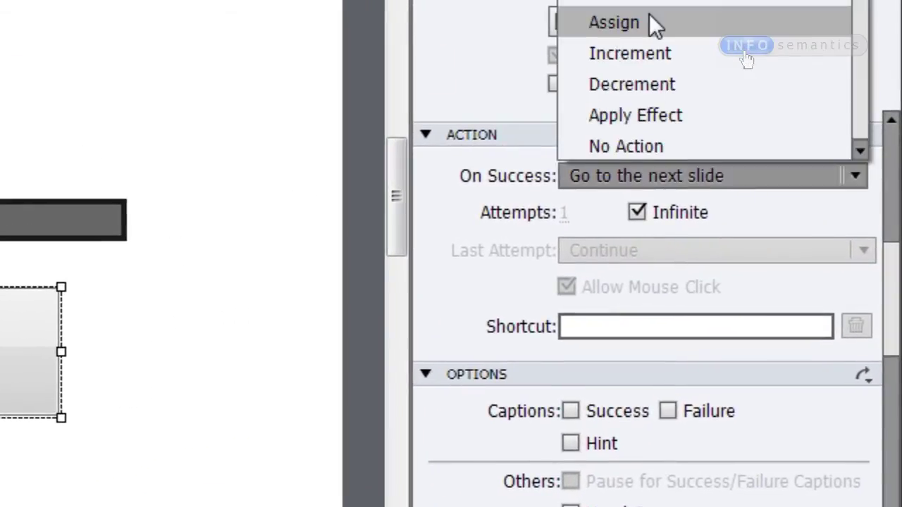
left_click(676, 288)
left_click(669, 203)
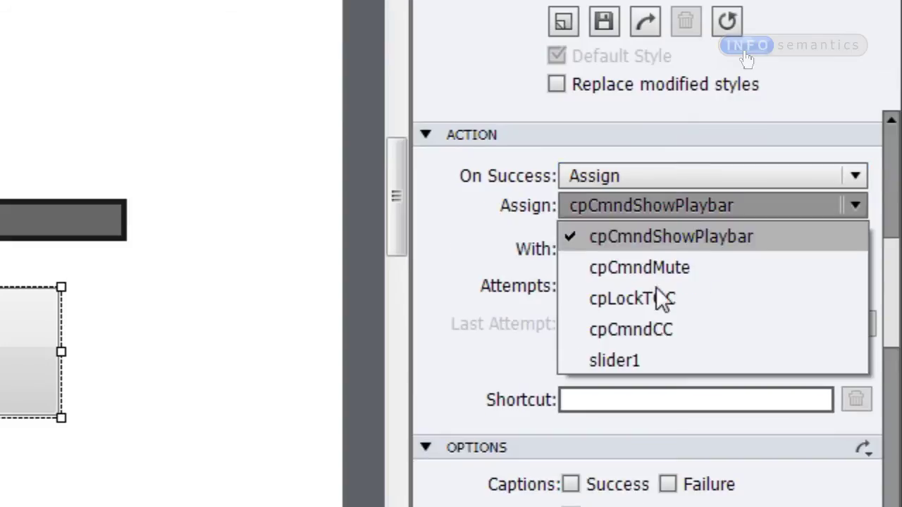
left_click(651, 363)
left_click(637, 253)
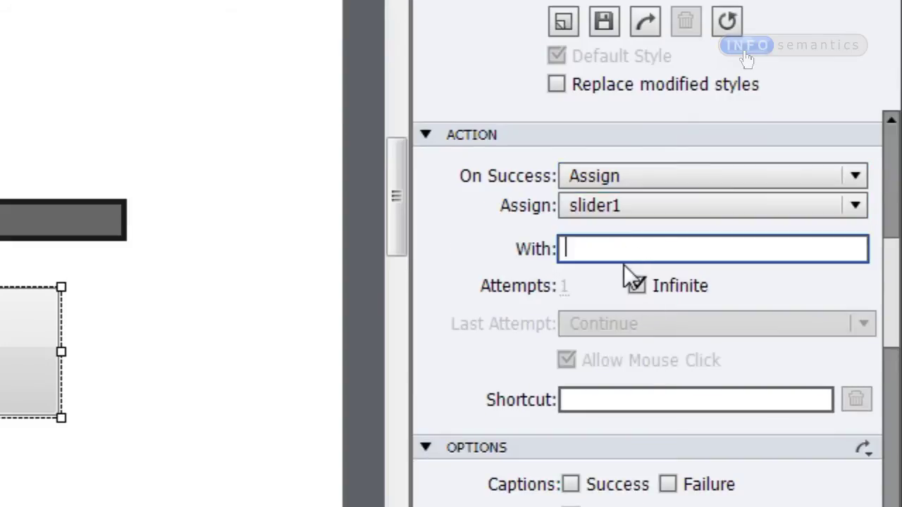
type("200")
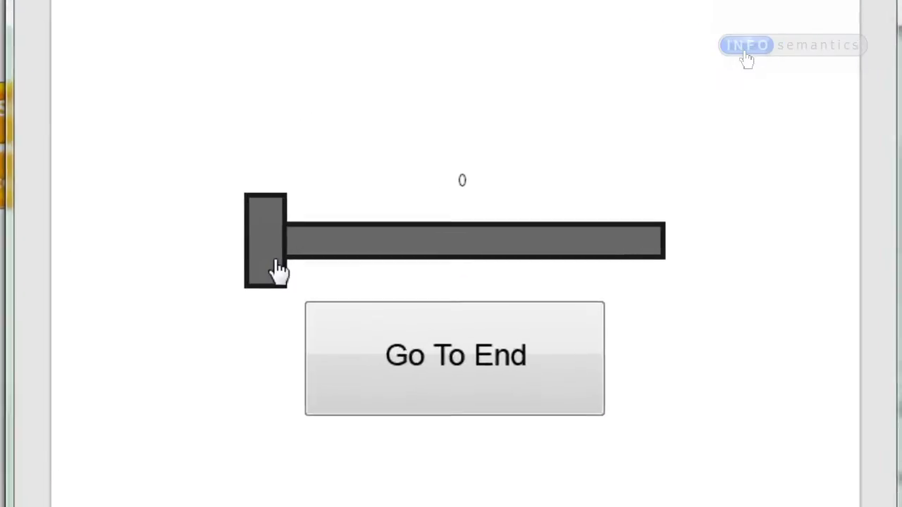
Step: Drag the previewed slider back and forth, then check that Go To End jumps it to 200
left_click_drag(349, 277, 346, 299)
left_click_drag(250, 308, 409, 241)
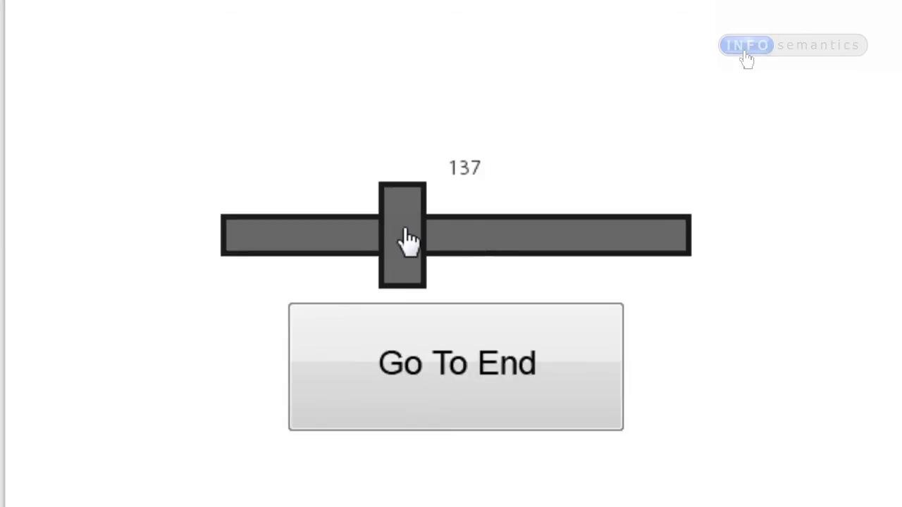
left_click(491, 379)
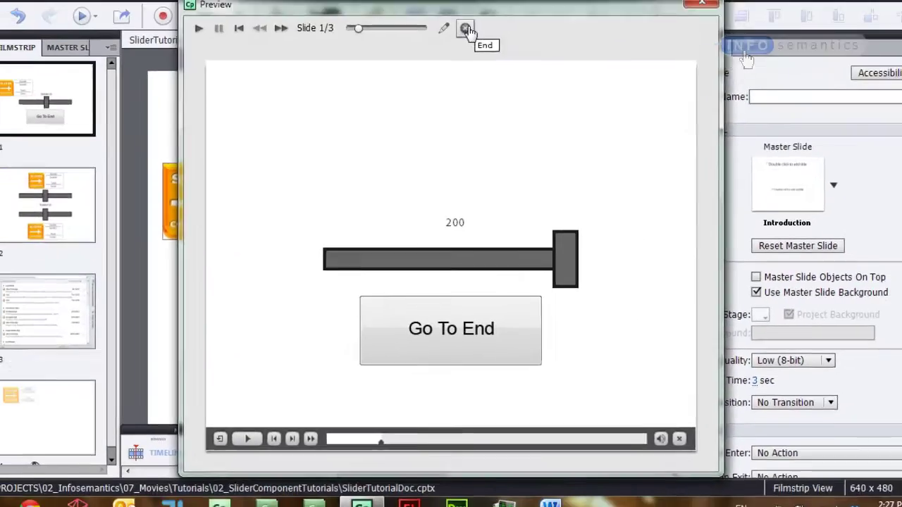
Step: Close the preview, select slide 2 with the two sliders, and preview up to it
left_click(465, 28)
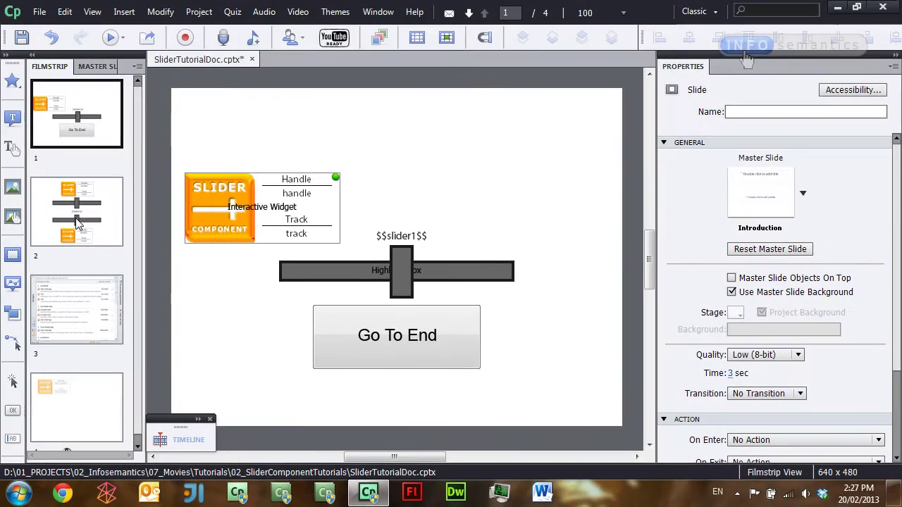
left_click(78, 224)
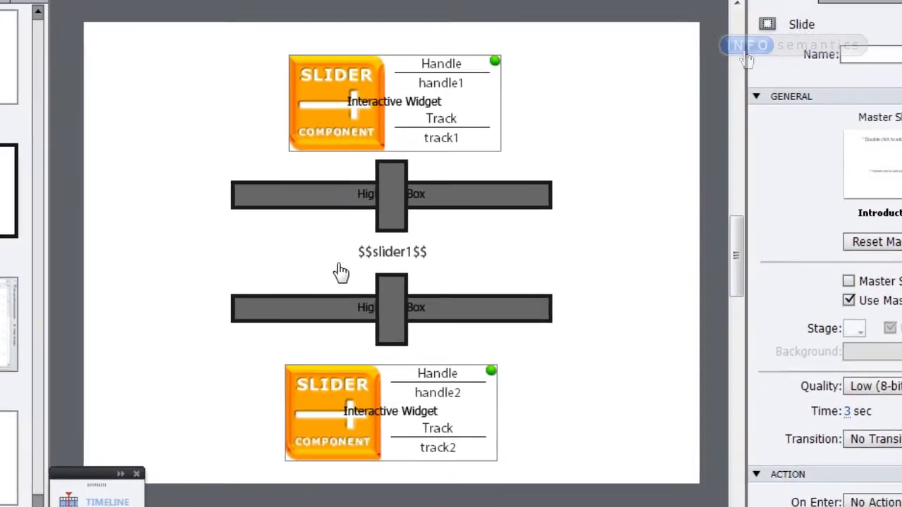
key("F4")
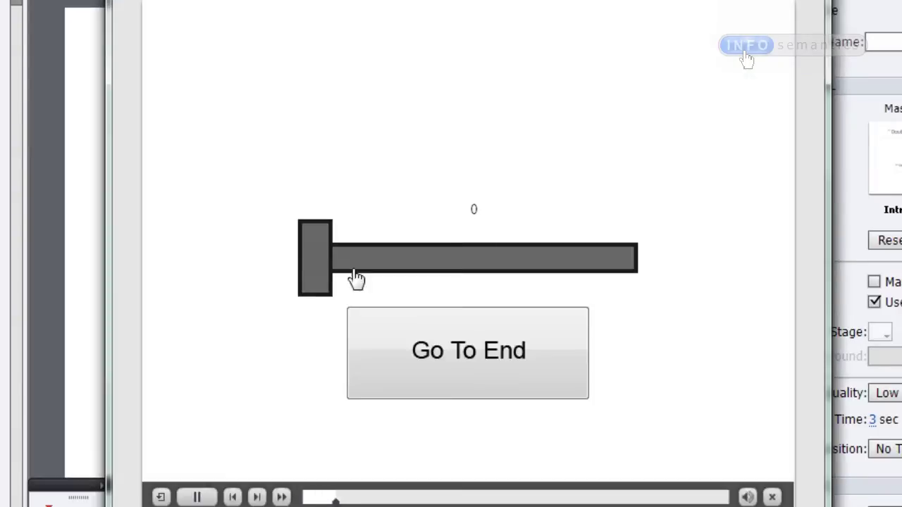
left_click(281, 498)
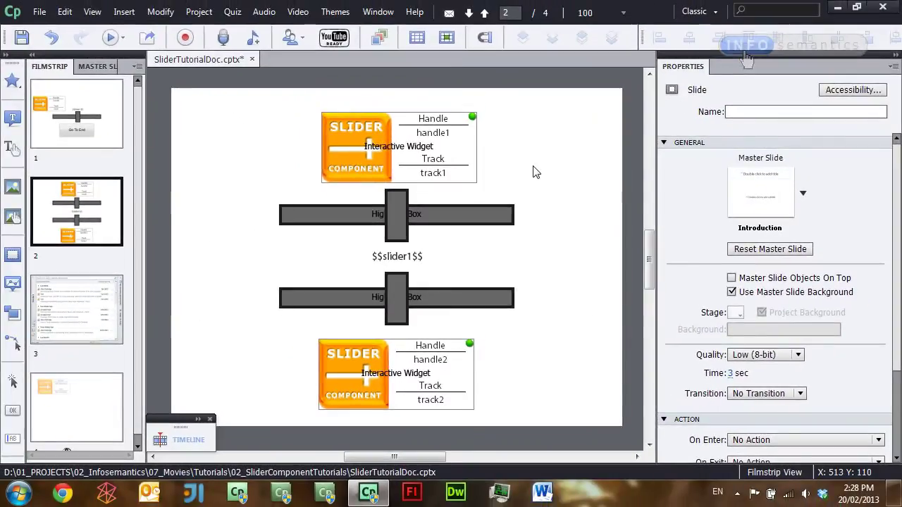
Step: Open Widget Properties for the top slider widget using handle1 and track1
left_click(397, 164)
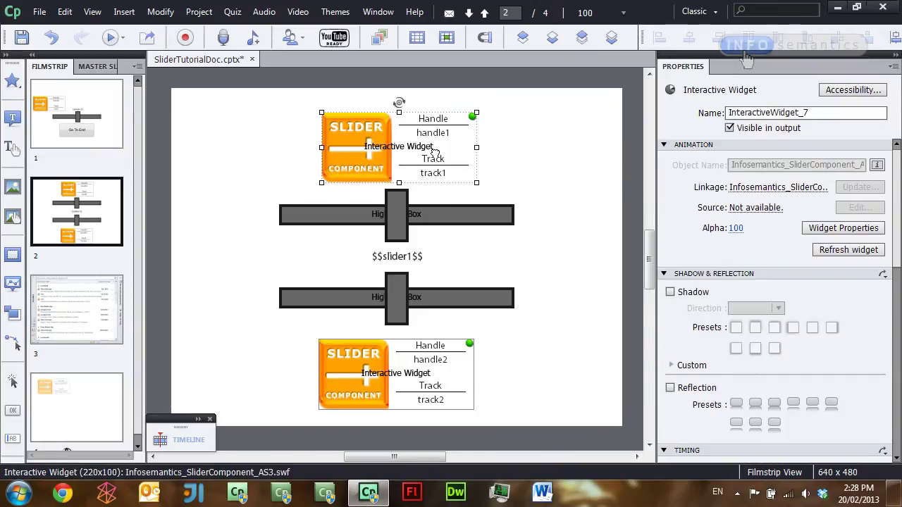
double_click(435, 152)
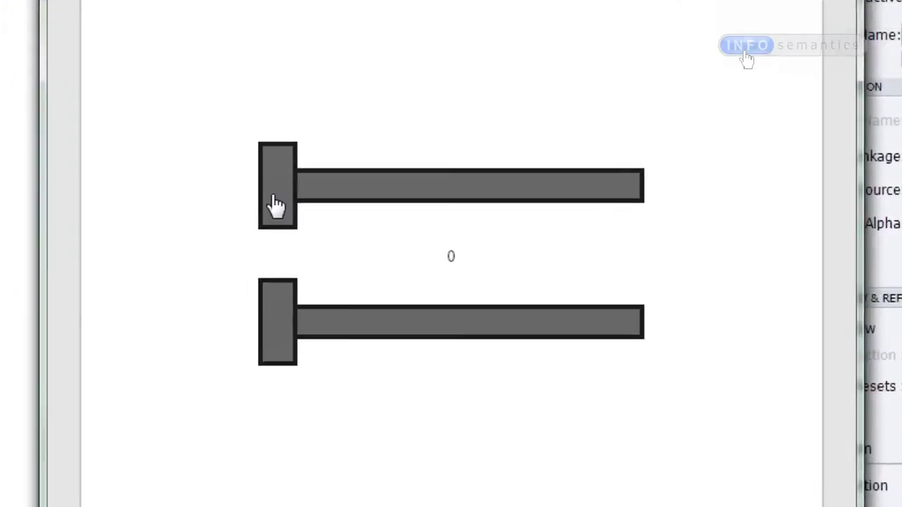
left_click_drag(271, 179, 360, 185)
left_click_drag(239, 344, 428, 376)
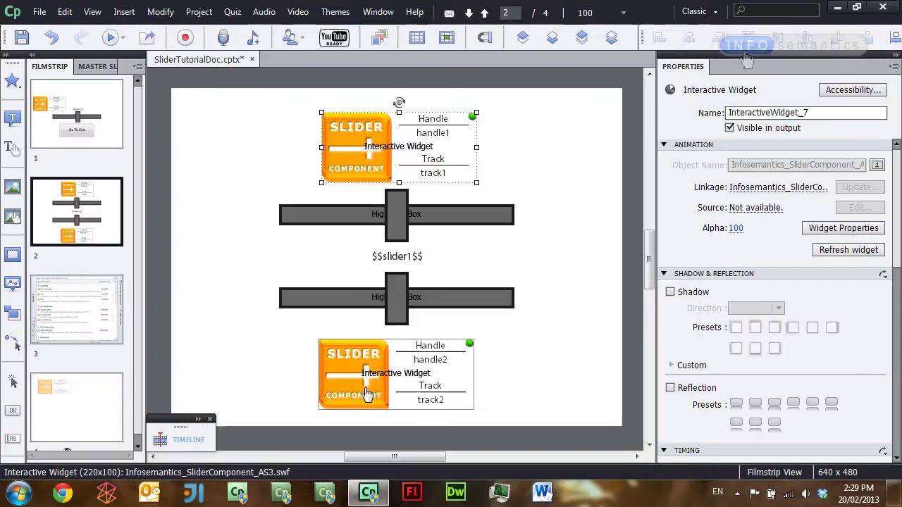
Step: Set the lower handle2/track2 slider widget's Variable to slider1
double_click(372, 379)
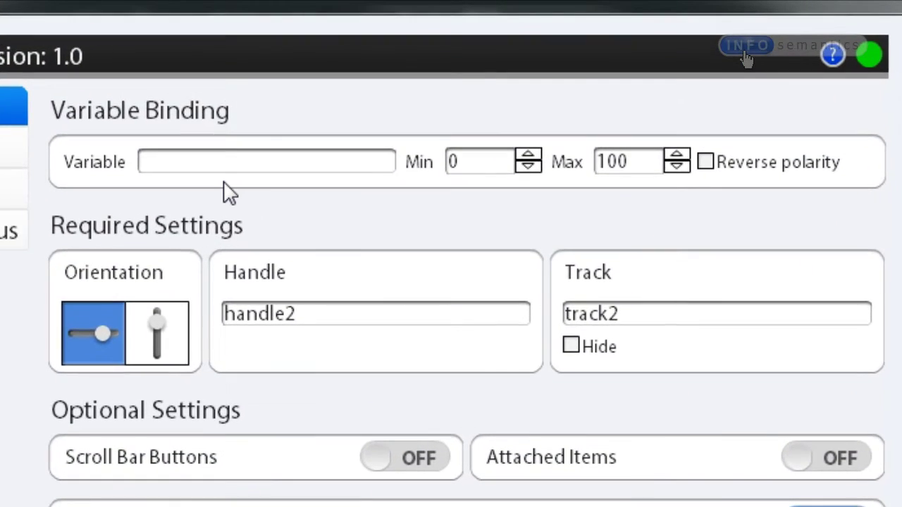
type("slider1")
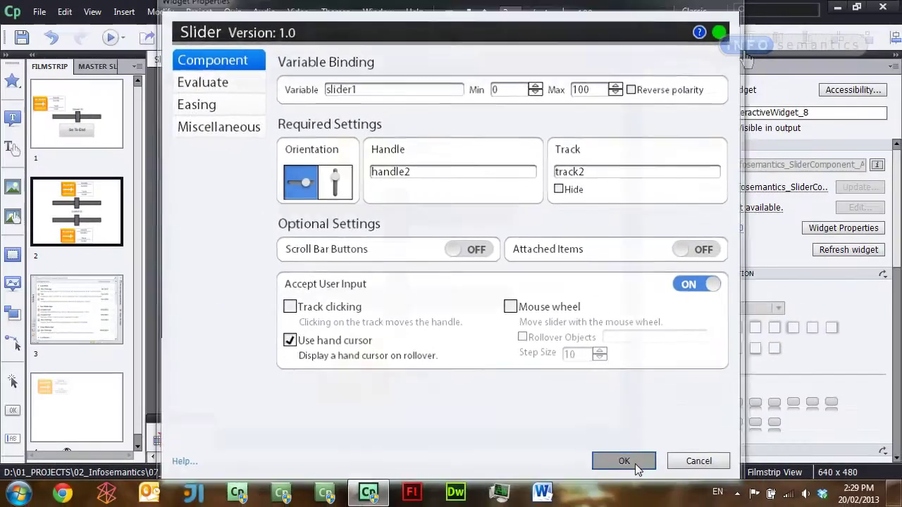
left_click(635, 466)
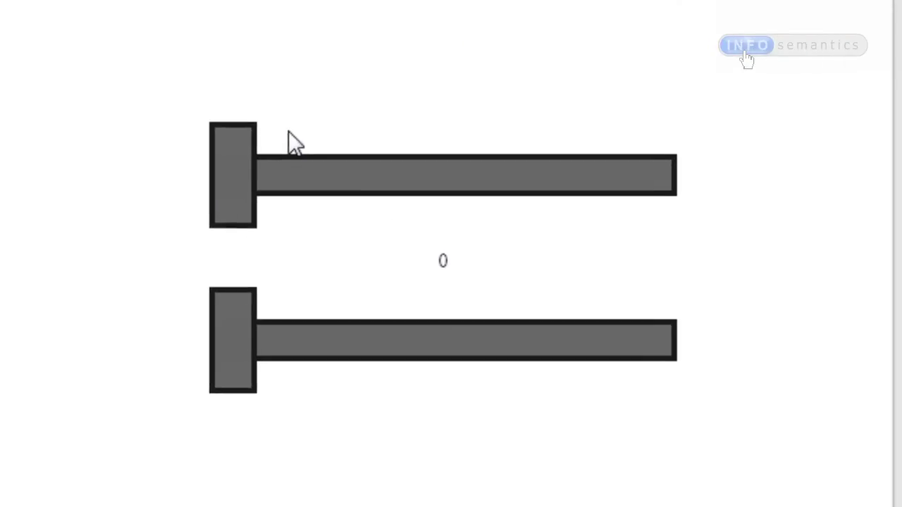
Step: Drag the top slider right, then the bottom slider, confirming both share one value
left_click_drag(233, 196, 411, 193)
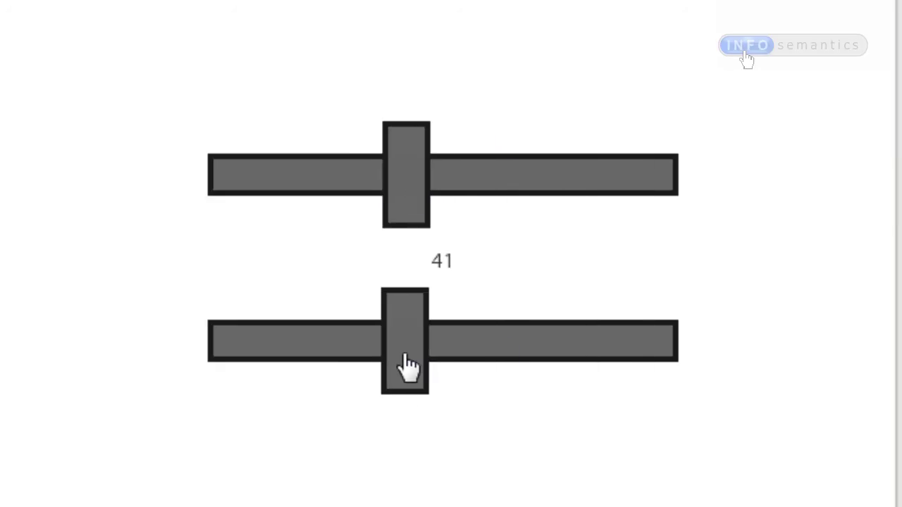
left_click_drag(411, 362, 557, 345)
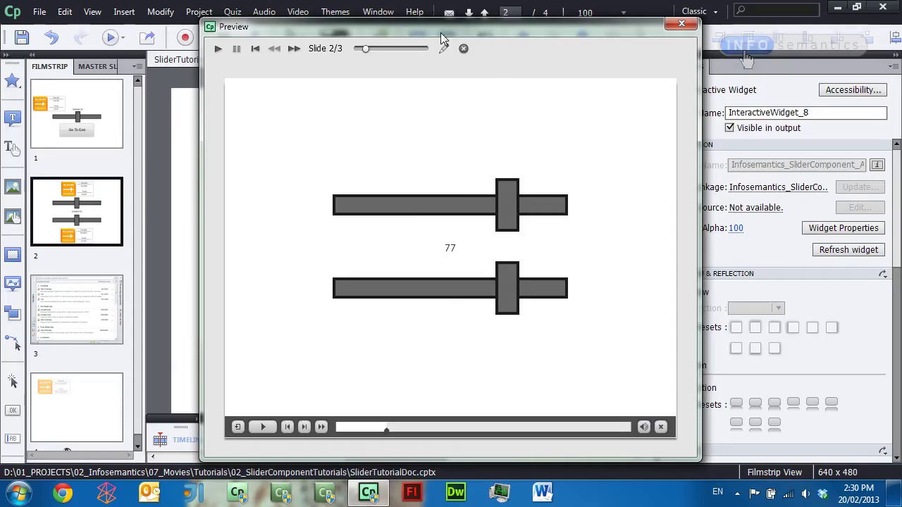
Step: Exit the preview and select slide 3 with the Outlook screenshot
left_click(464, 48)
left_click(45, 322)
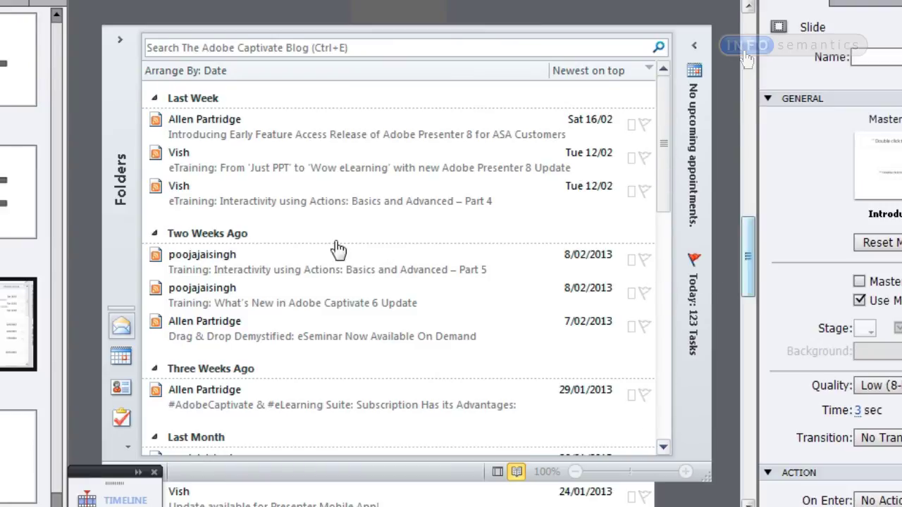
mouse_move(744, 259)
left_mouse_down()
mouse_move(737, 381)
mouse_move(726, 310)
mouse_move(733, 261)
left_mouse_up()
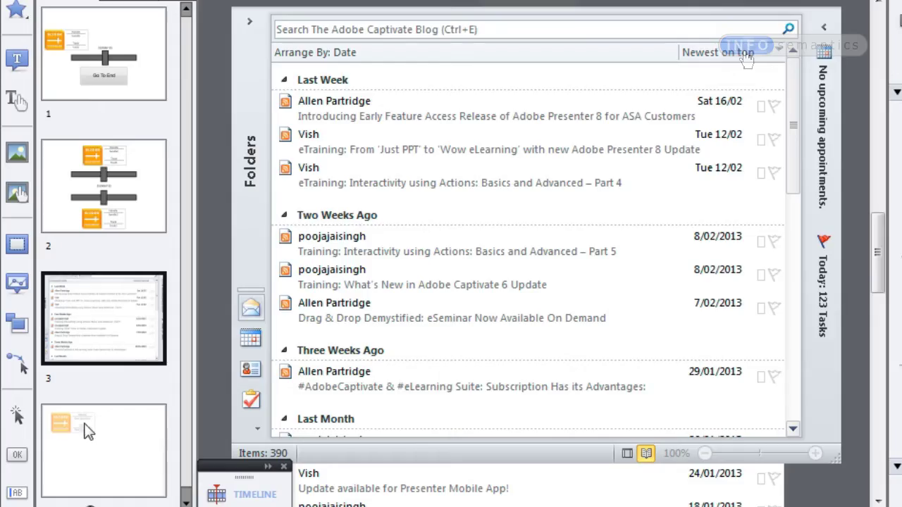
Step: Paste slide 4's spare slider widget onto slide 3 and move it to the top-left
left_click(86, 432)
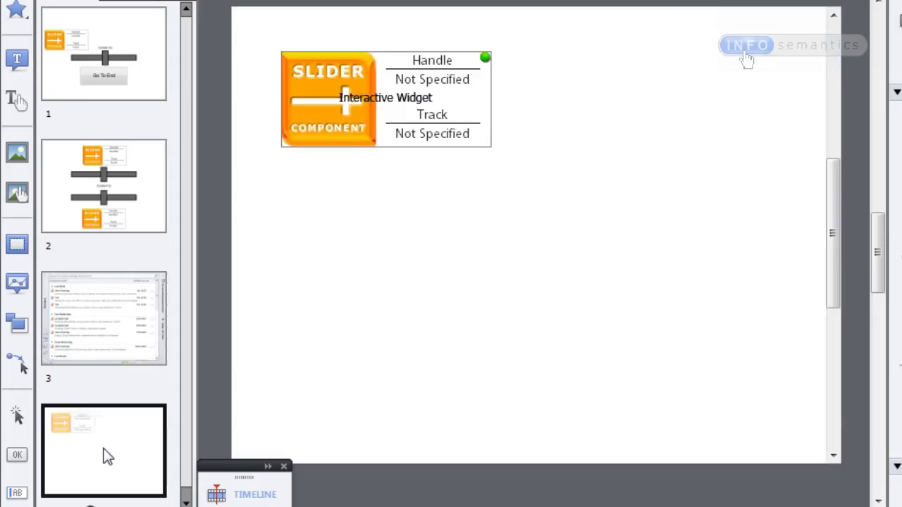
left_click(362, 144)
left_click(96, 286)
key("ctrl+v")
left_click_drag(304, 93, 275, 95)
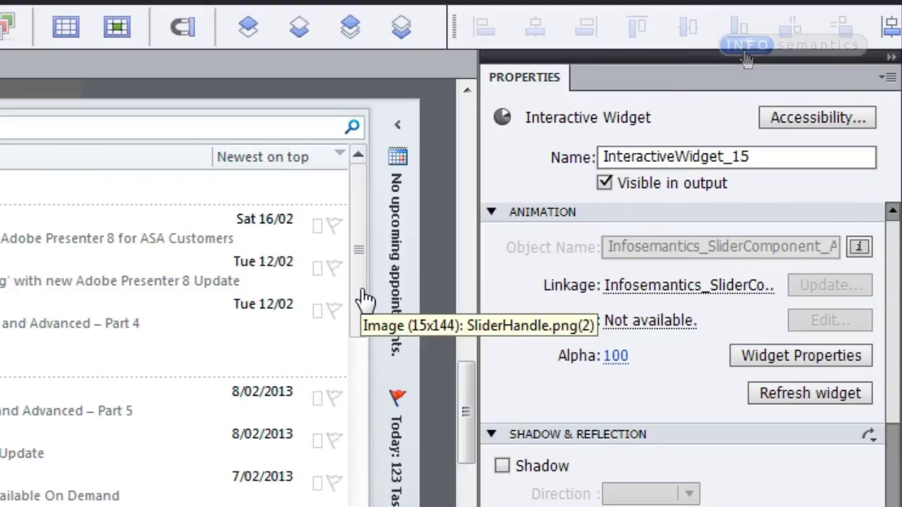
left_click(366, 300)
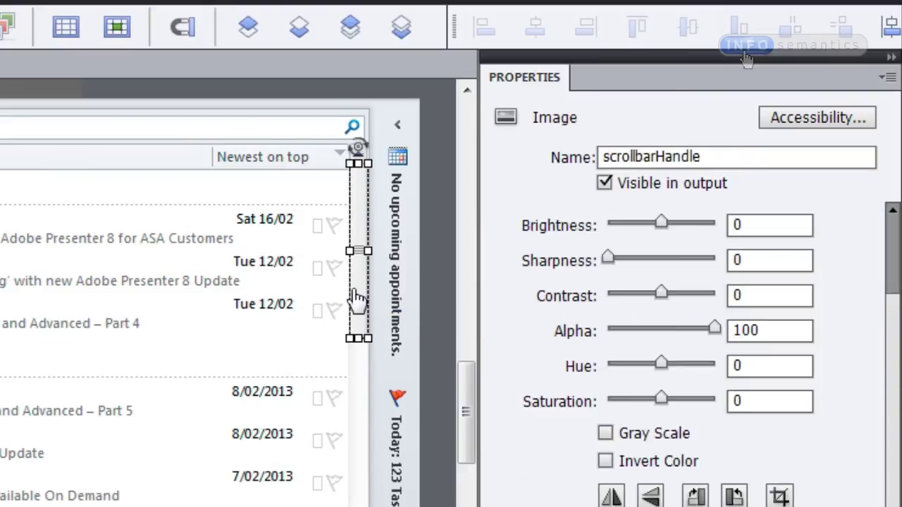
Step: Make the pasted slider vertical, with scrollbarHandle as handle and scrollbarTrack as track
left_click(361, 436)
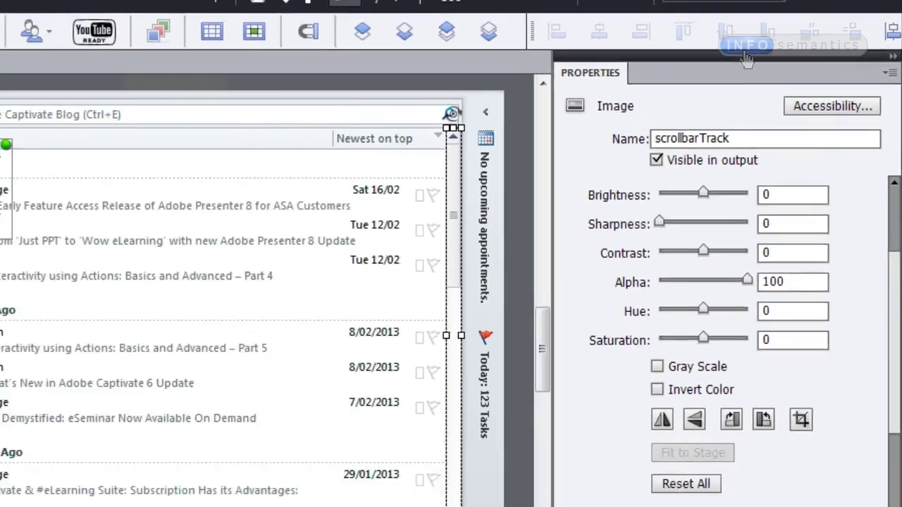
double_click(45, 355)
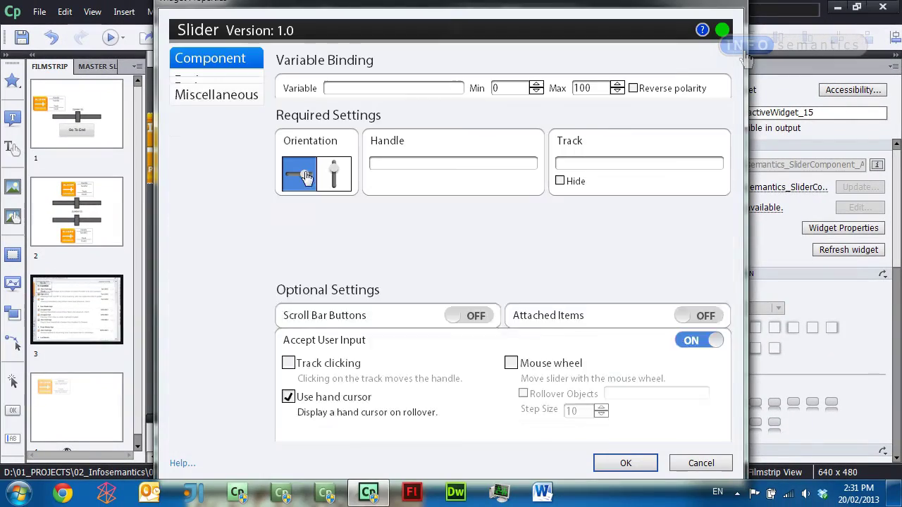
left_click(336, 184)
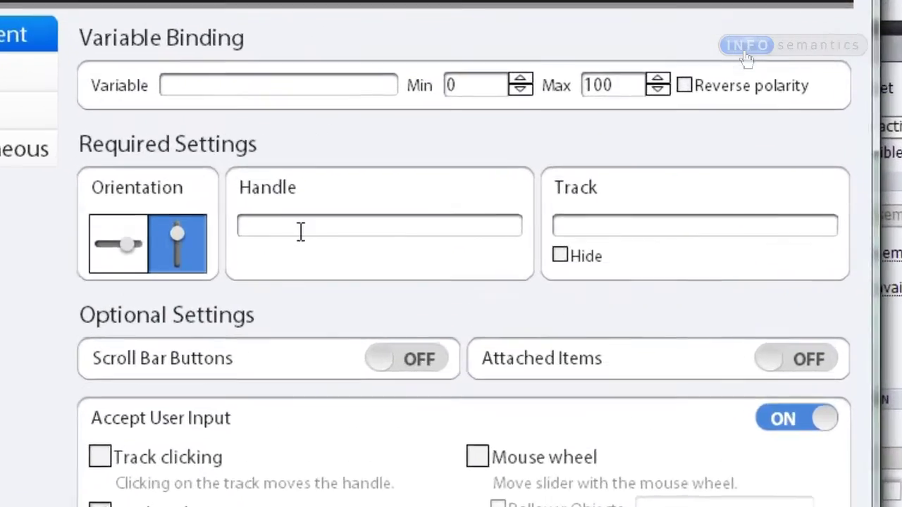
type("slider")
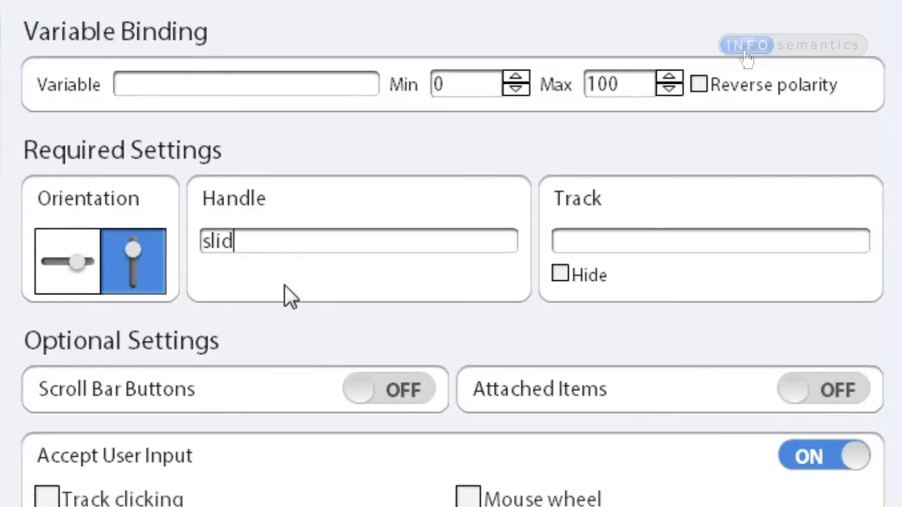
key("BackSpace")
key("BackSpace")
key("BackSpace")
key("BackSpace")
key("BackSpace")
type("crollbarHandle")
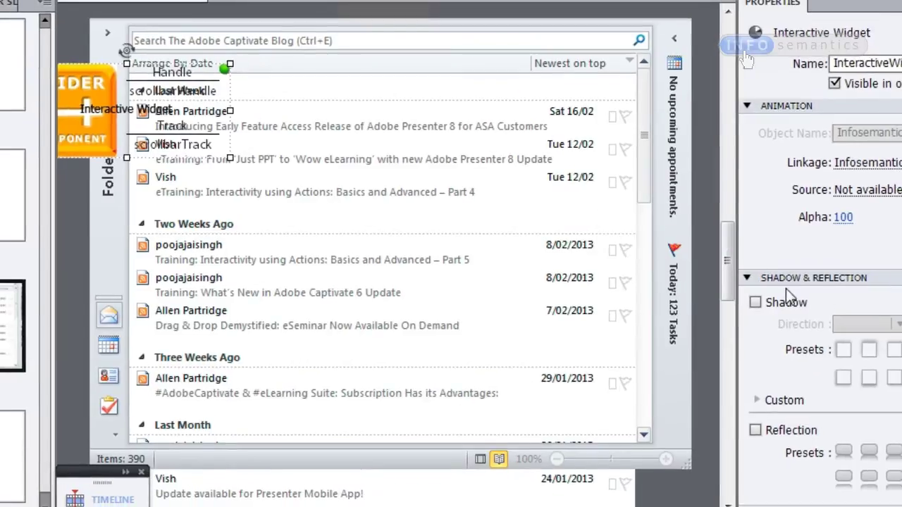
Step: Check the names of the mail-list image (mailHandle) and grey highlight box (mailTrack)
left_click_drag(732, 264, 726, 313)
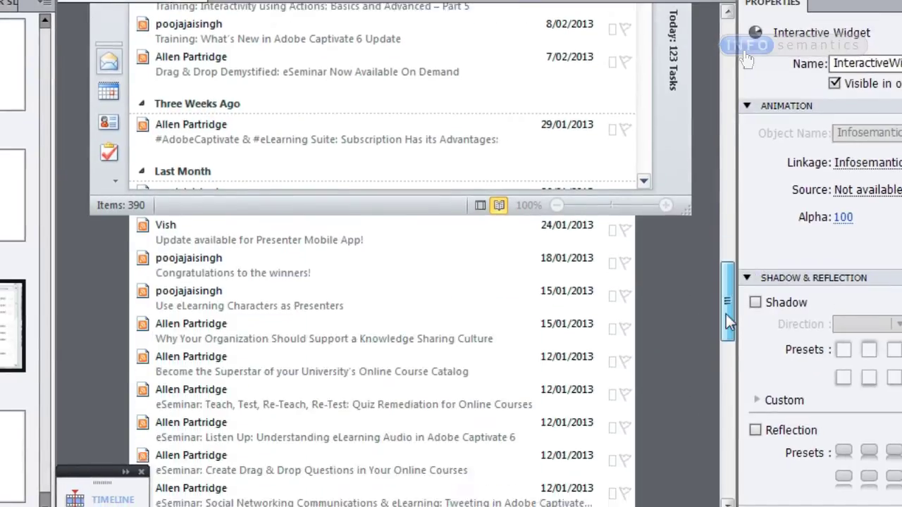
left_click(430, 282)
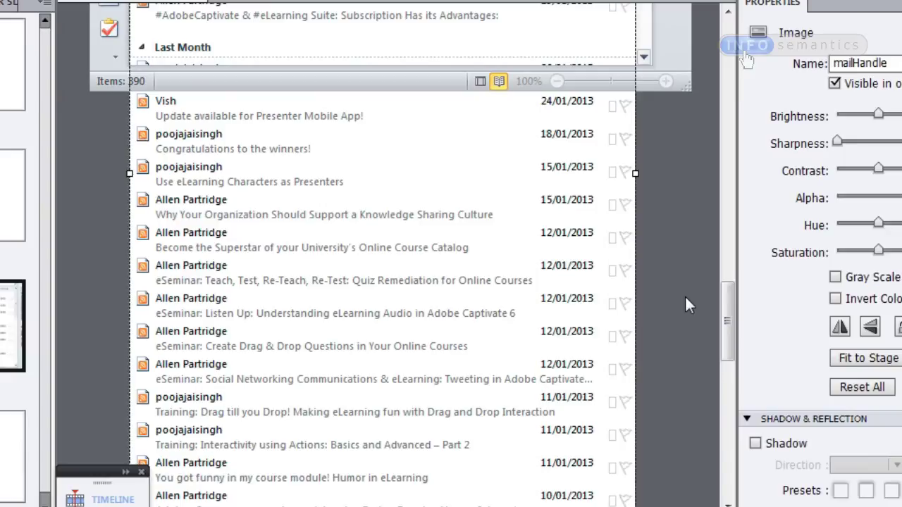
left_click_drag(729, 325, 705, 257)
left_click(358, 136)
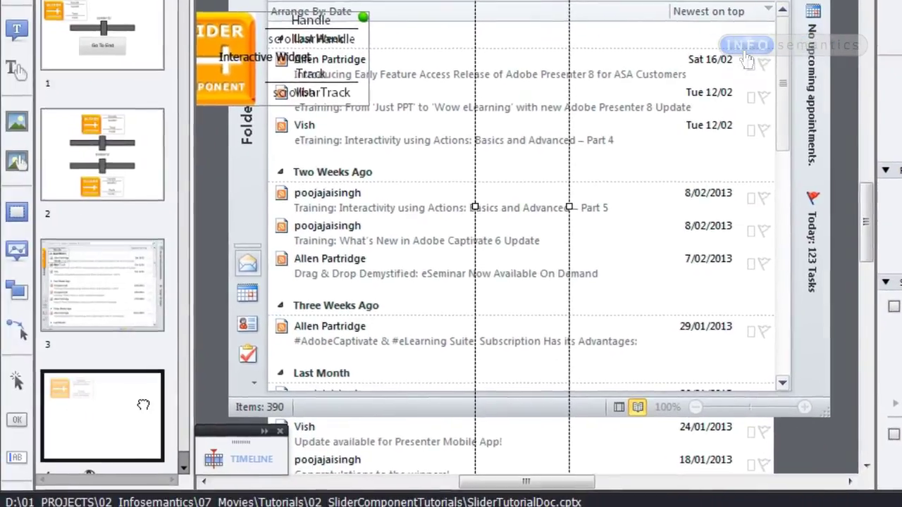
Step: Copy another spare slider widget from slide 4 onto the Outlook screenshot slide
left_click(48, 431)
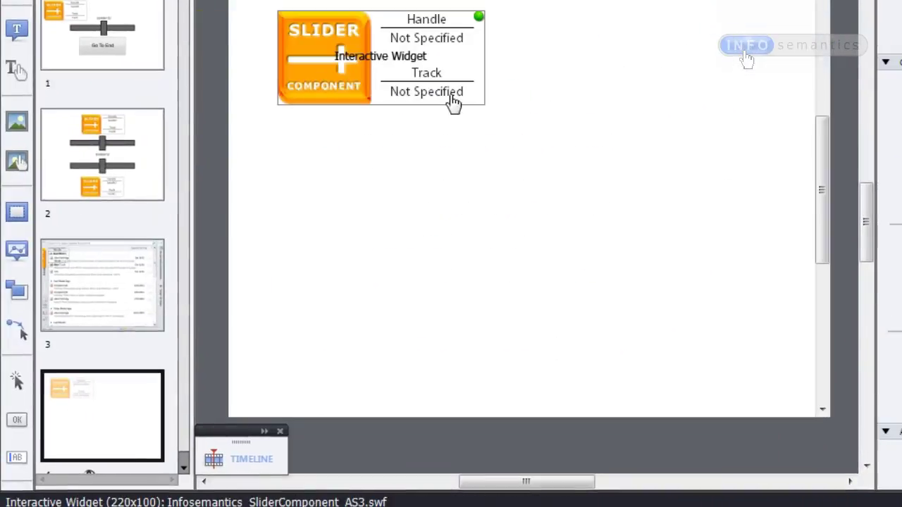
left_click(440, 104)
key("ctrl+c")
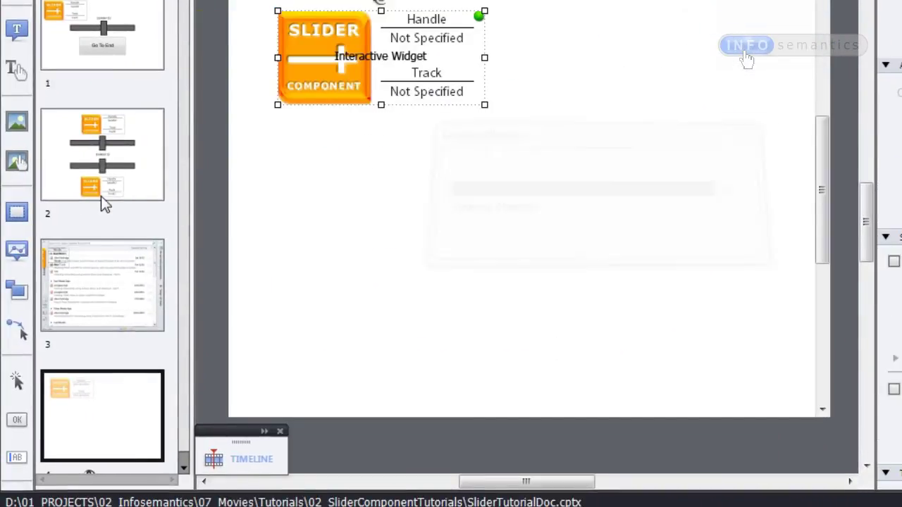
left_click(105, 282)
key("ctrl+v")
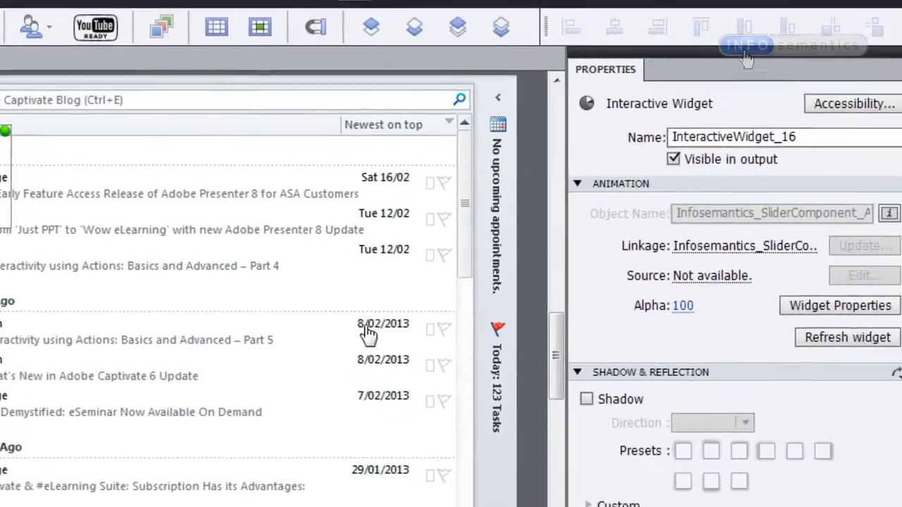
Step: Make the mail-list slider widget vertical and apply its settings
left_click(367, 335)
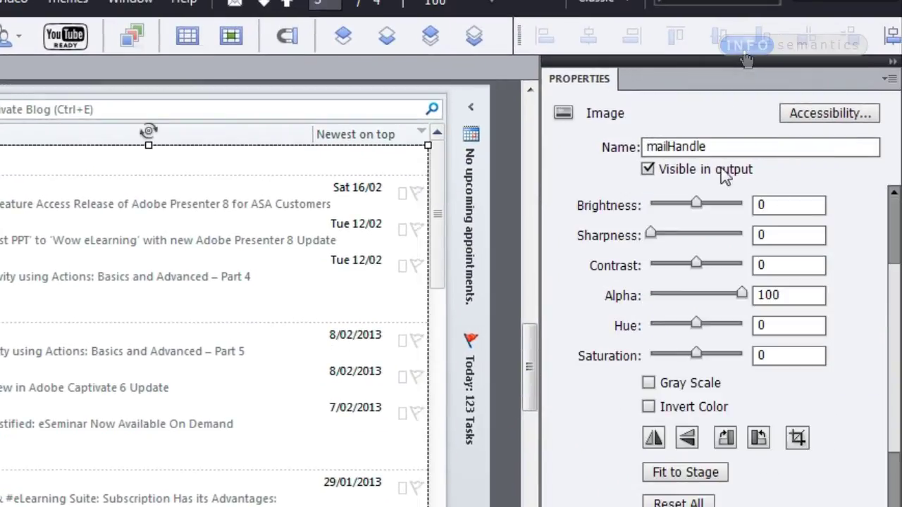
left_click_drag(531, 377, 534, 321)
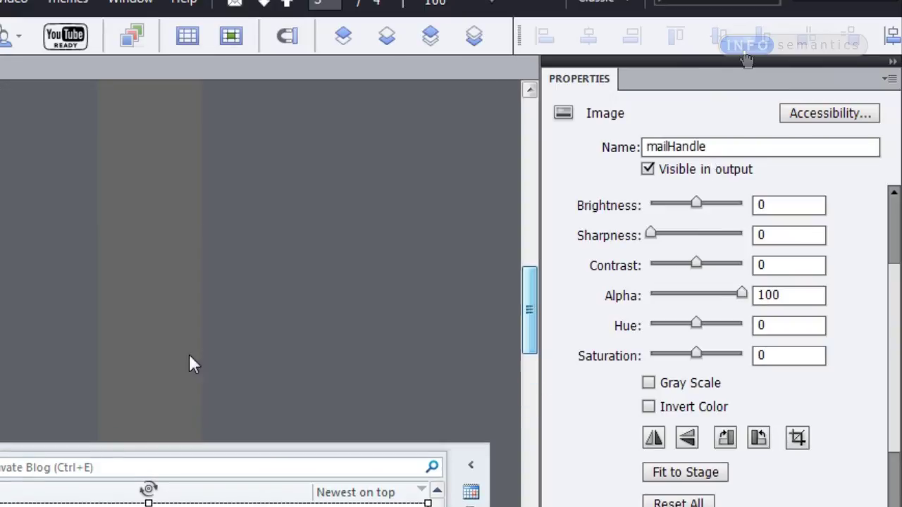
left_click(130, 369)
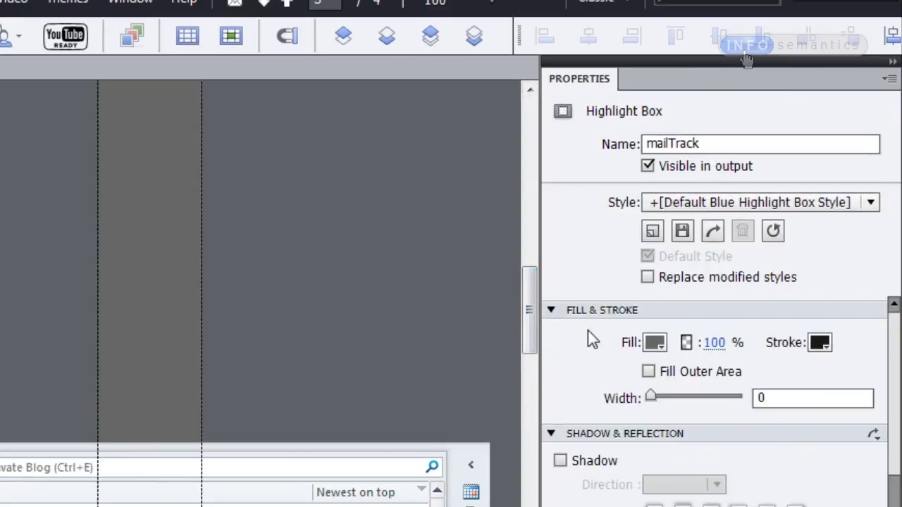
left_click_drag(534, 308, 532, 365)
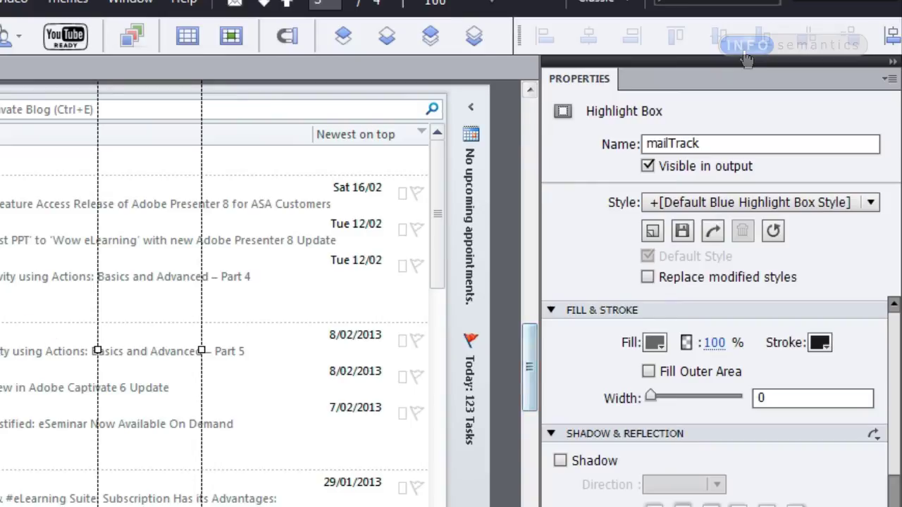
left_click(531, 365)
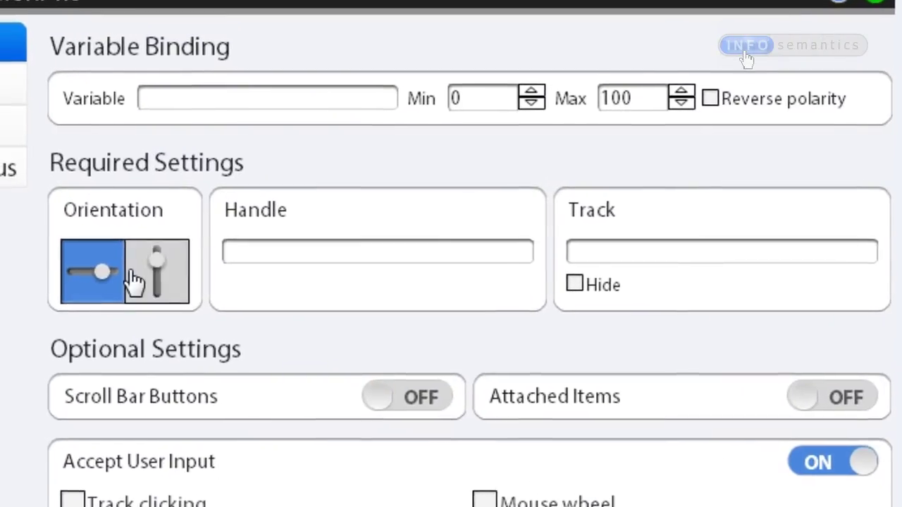
left_click(144, 275)
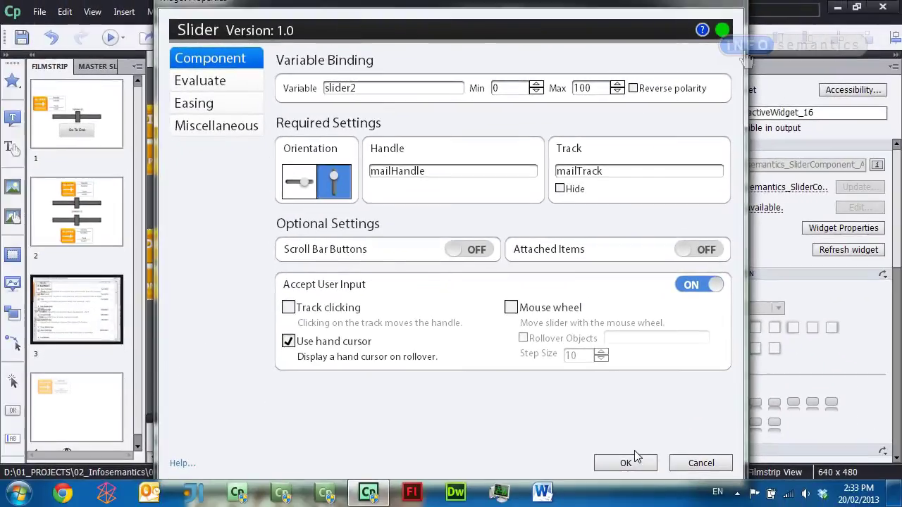
left_click(634, 458)
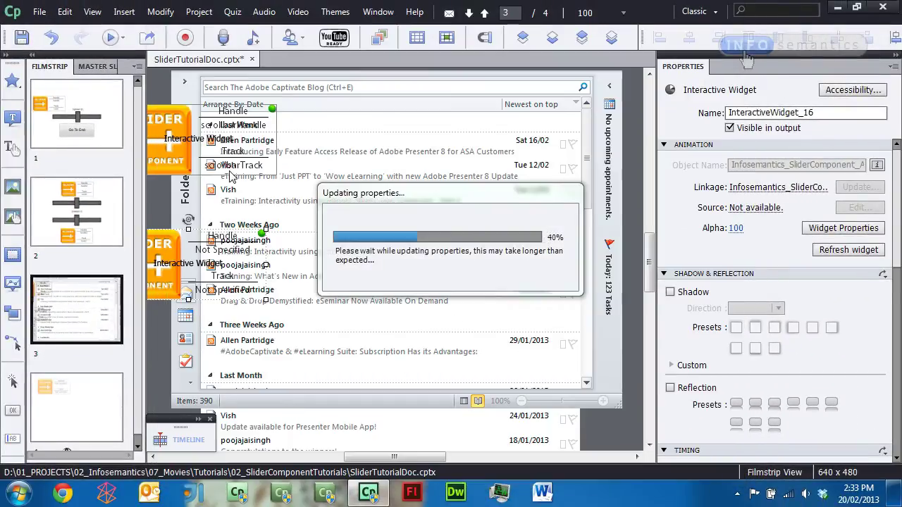
Step: Bind the scrollbar slider widget to variable slider2
left_click(405, 214)
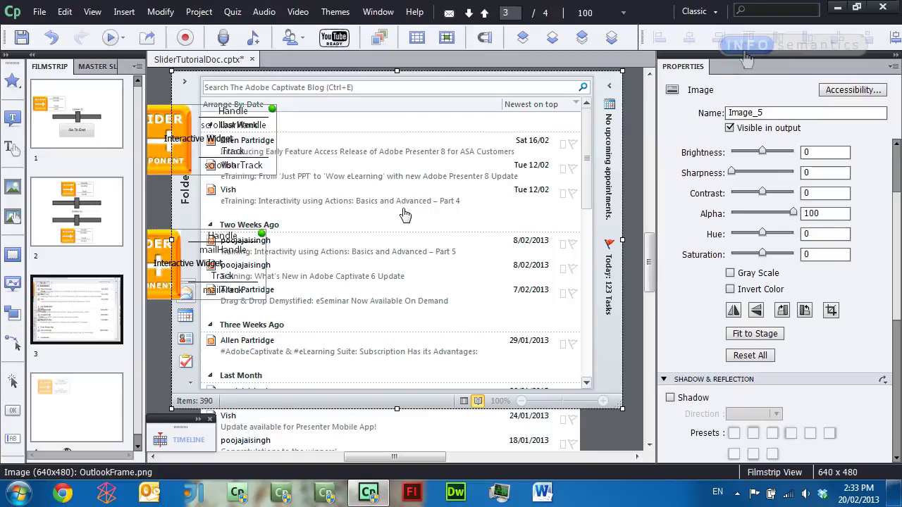
double_click(180, 168)
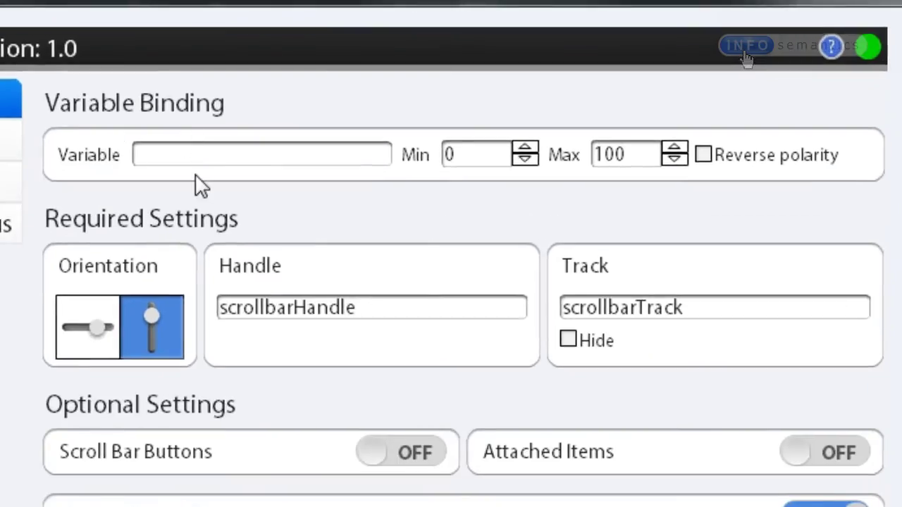
type("slider2")
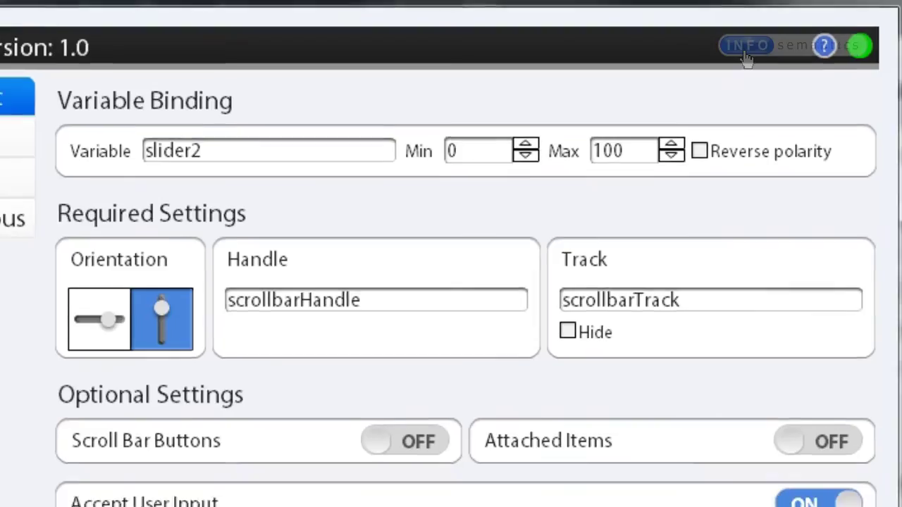
key("Return")
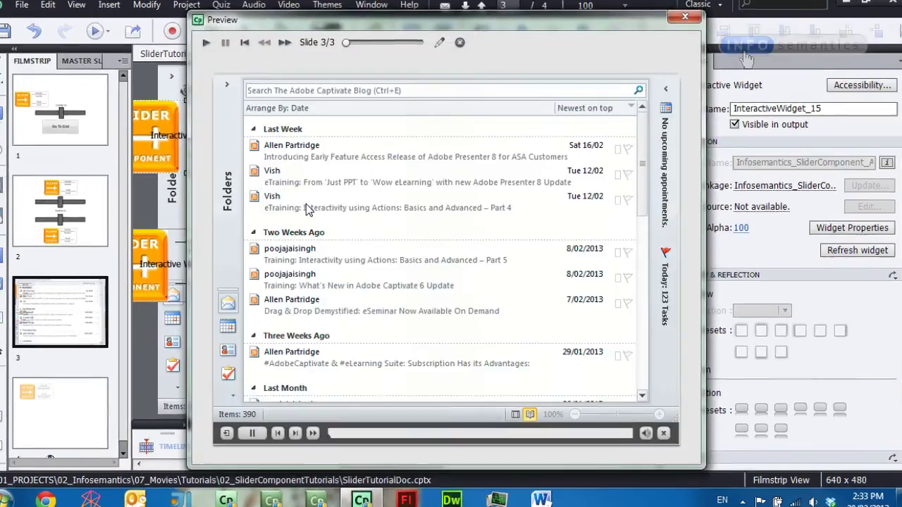
Step: Scroll the Outlook mail list up and down in preview to test the scrolling
scroll(557, 134, "down", 5)
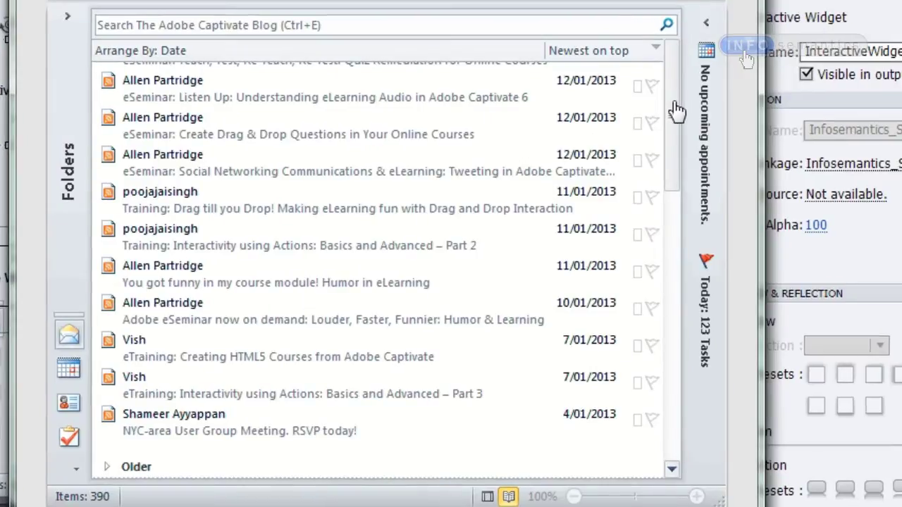
scroll(676, 166, "up", 2)
scroll(678, 172, "up", 3)
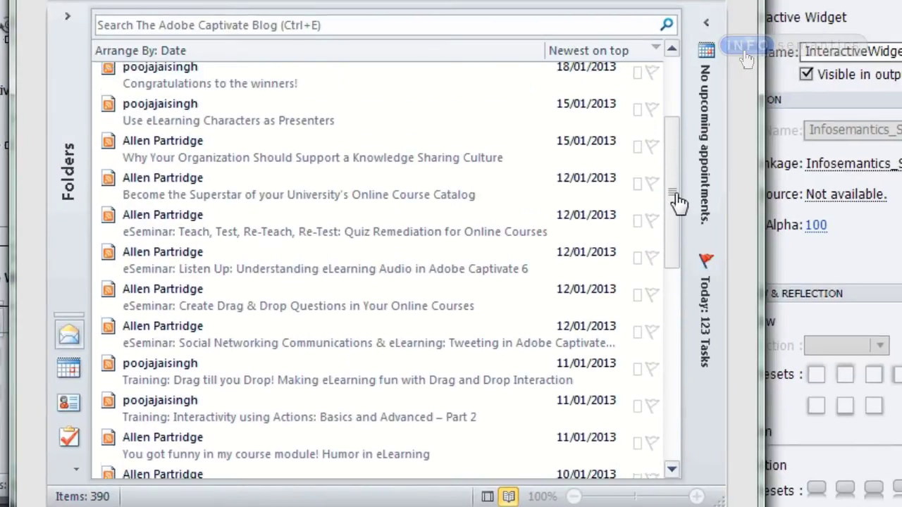
scroll(676, 219, "up", 5)
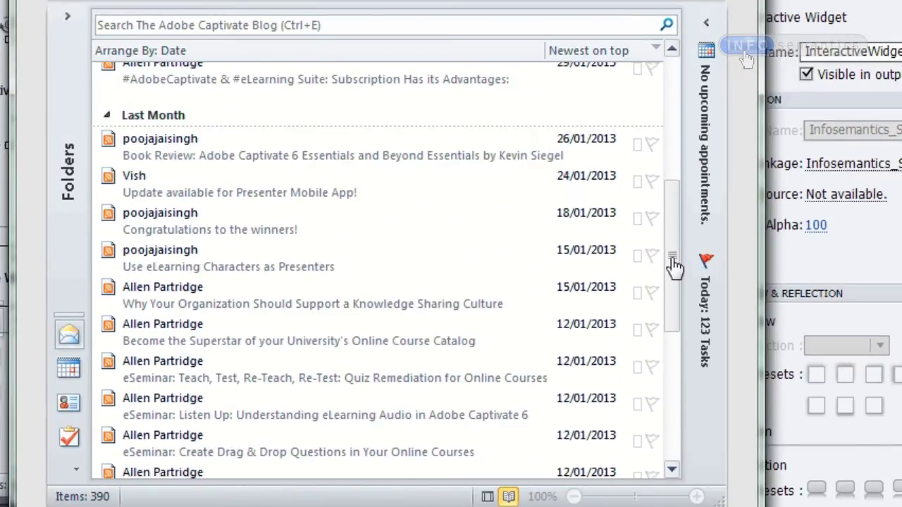
scroll(668, 295, "up", 2)
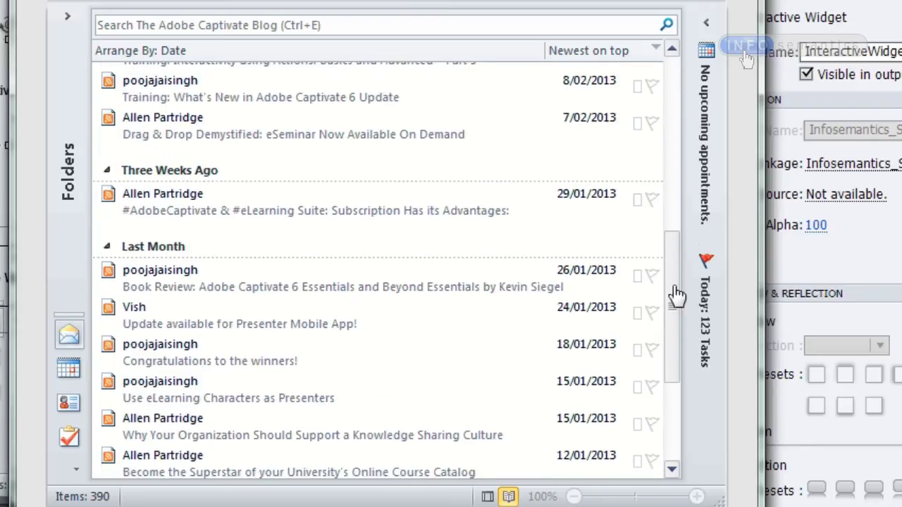
scroll(677, 298, "down", 5)
scroll(689, 207, "up", 4)
scroll(666, 296, "down", 3)
scroll(670, 218, "up", 2)
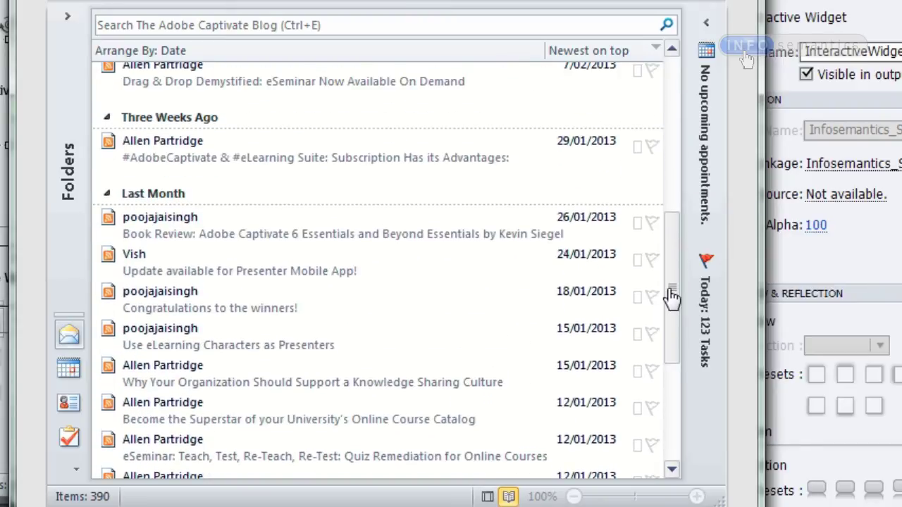
scroll(671, 296, "down", 3)
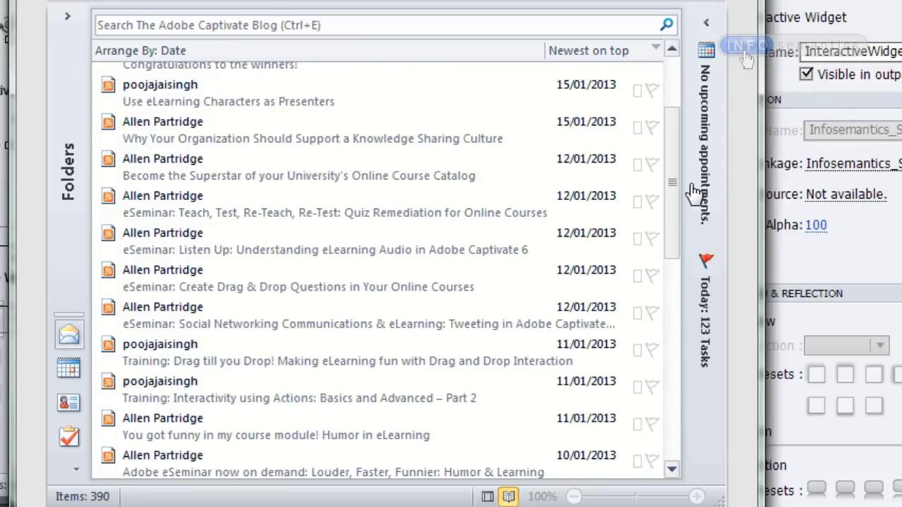
Step: Scroll the mail list back up, end the preview, and return to slide 2's test sliders
scroll(680, 256, "up", 3)
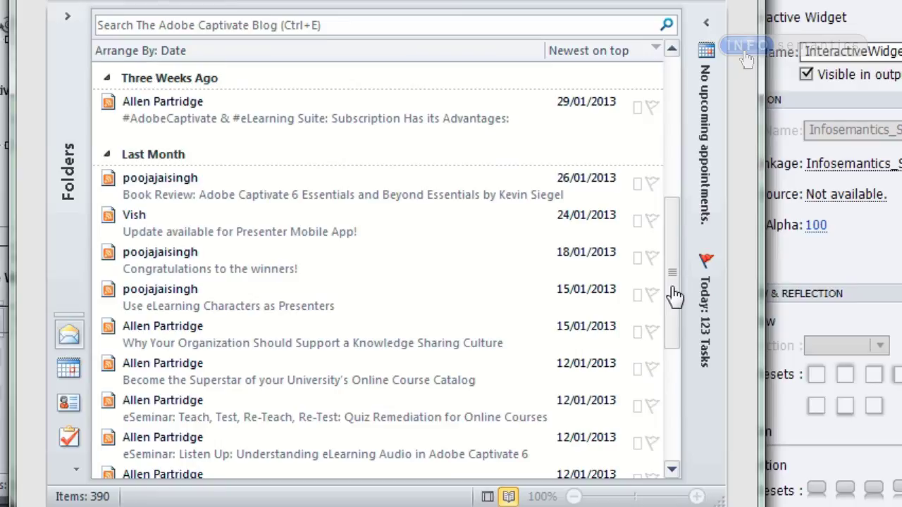
scroll(674, 296, "up", 3)
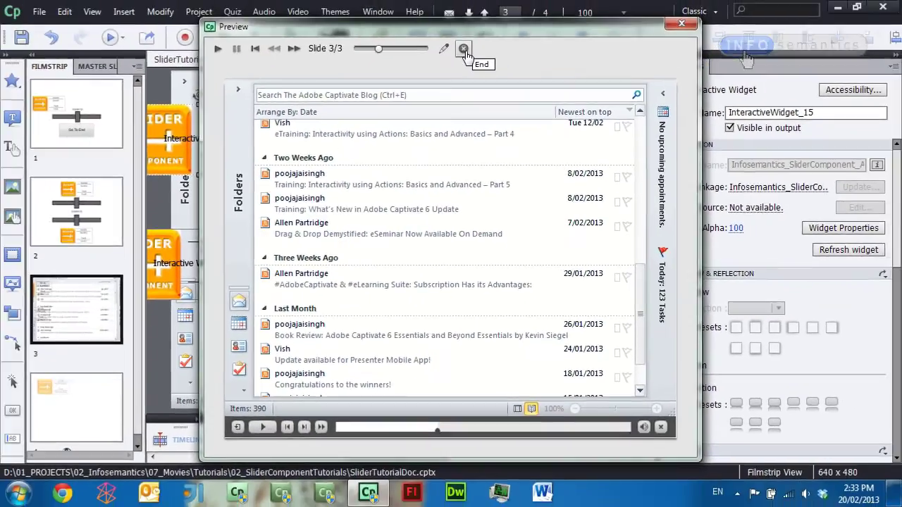
left_click(464, 43)
left_click(76, 225)
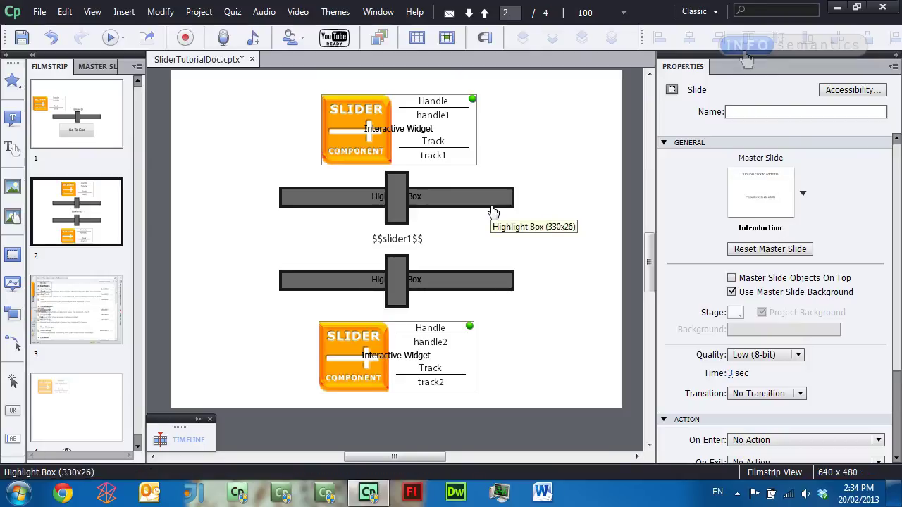
Step: Reverse polarity on slide 2's lower slider and confirm in preview both sliders move oppositely
double_click(414, 389)
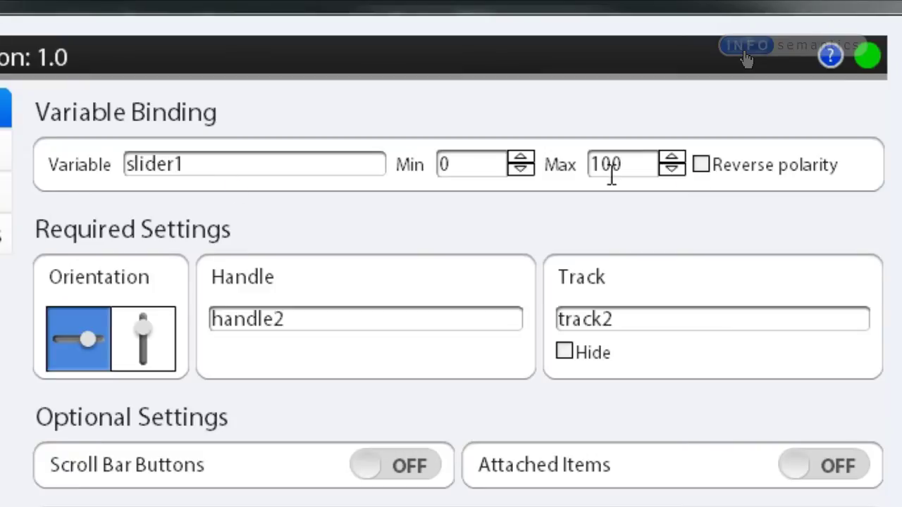
left_click(734, 176)
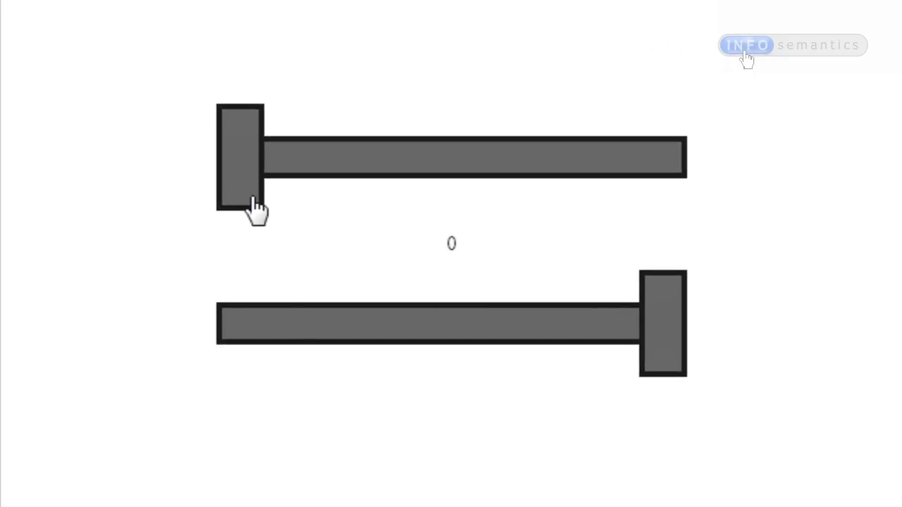
left_click_drag(253, 176, 570, 207)
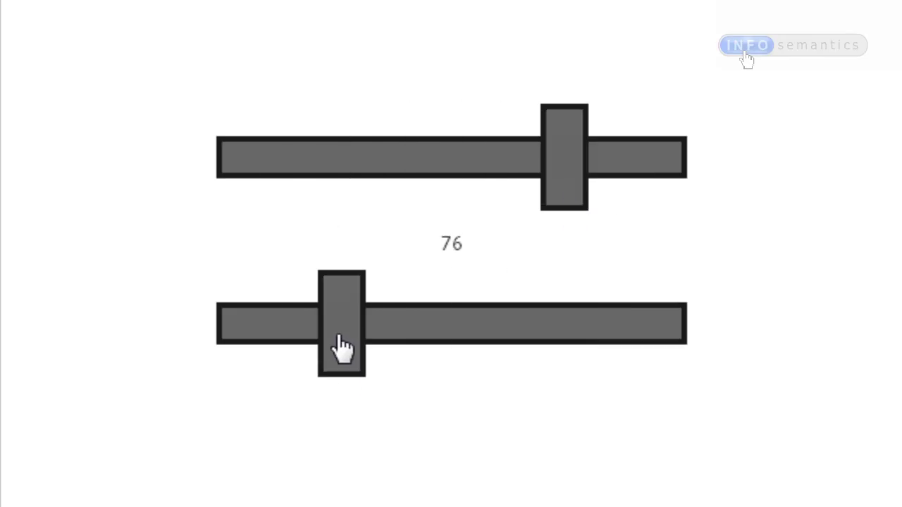
left_click_drag(346, 346, 580, 363)
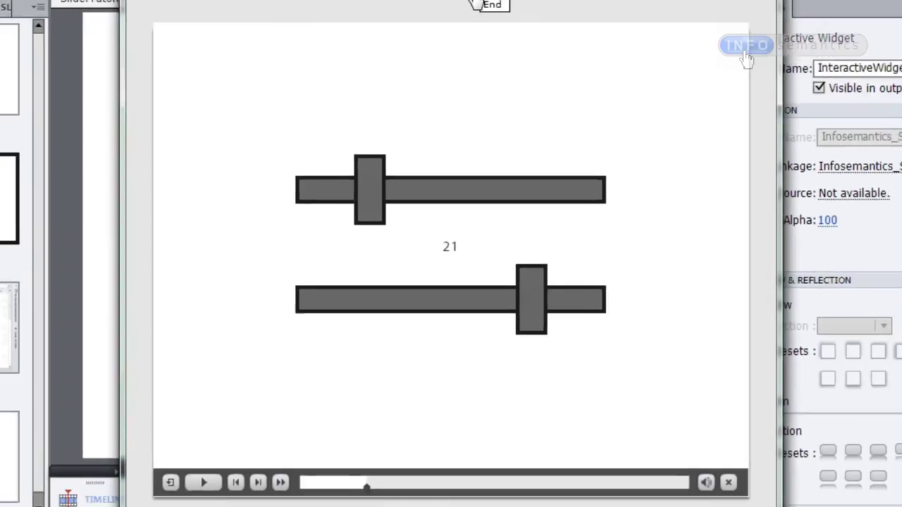
Step: Close the preview and enable Reverse polarity on the Outlook slide's mail-list slider widget
key("Escape")
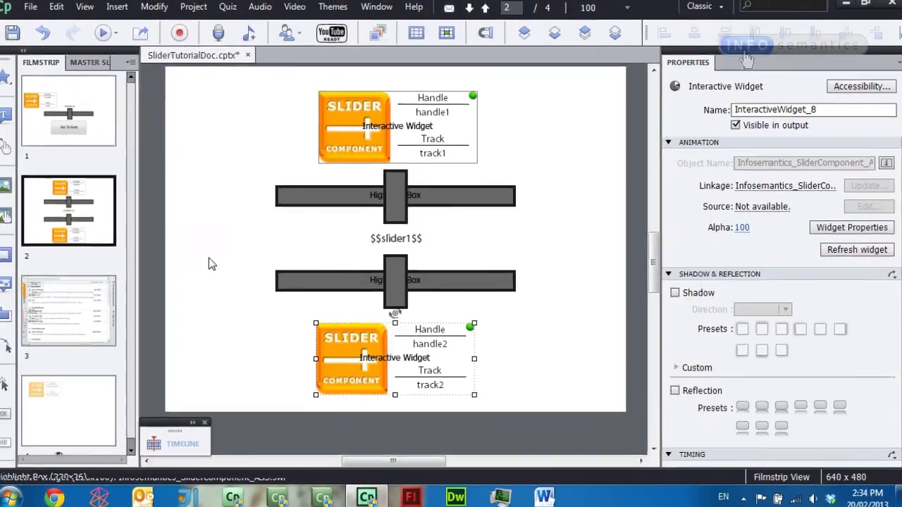
left_click(76, 308)
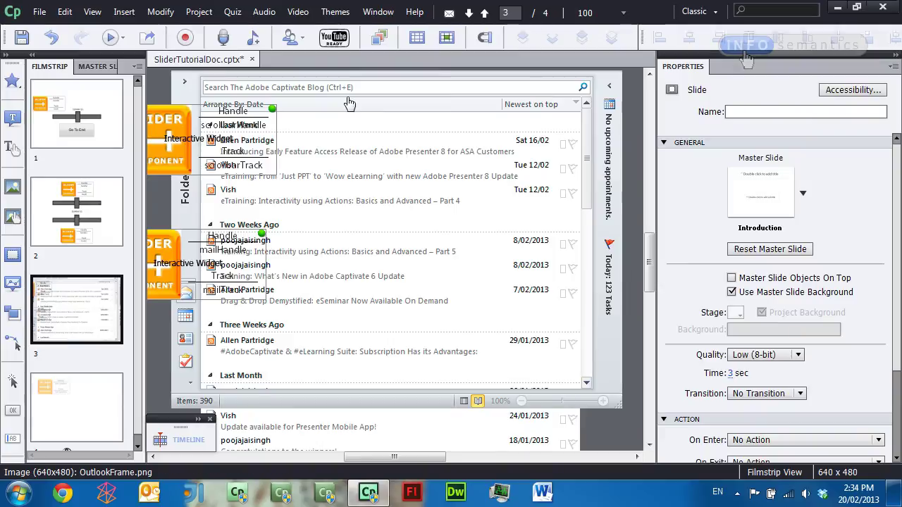
left_click(164, 272)
double_click(164, 272)
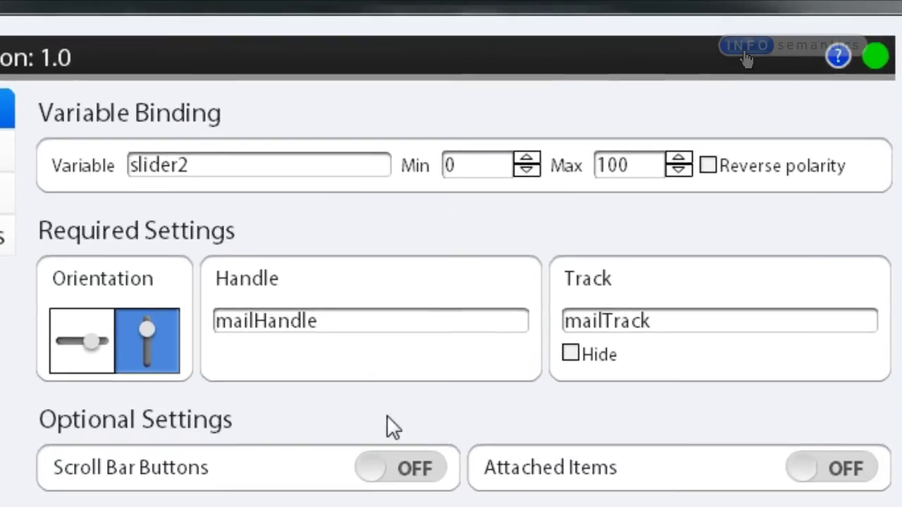
left_click(740, 178)
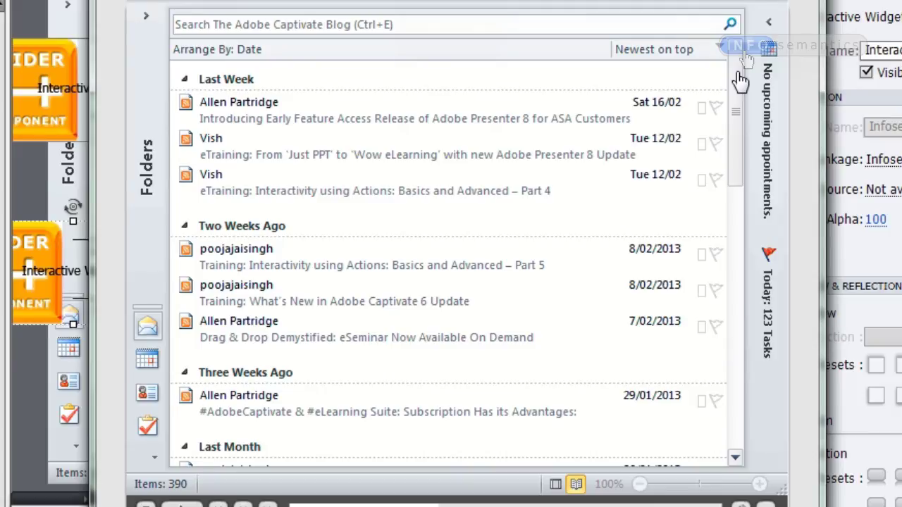
left_click_drag(736, 124, 679, 179)
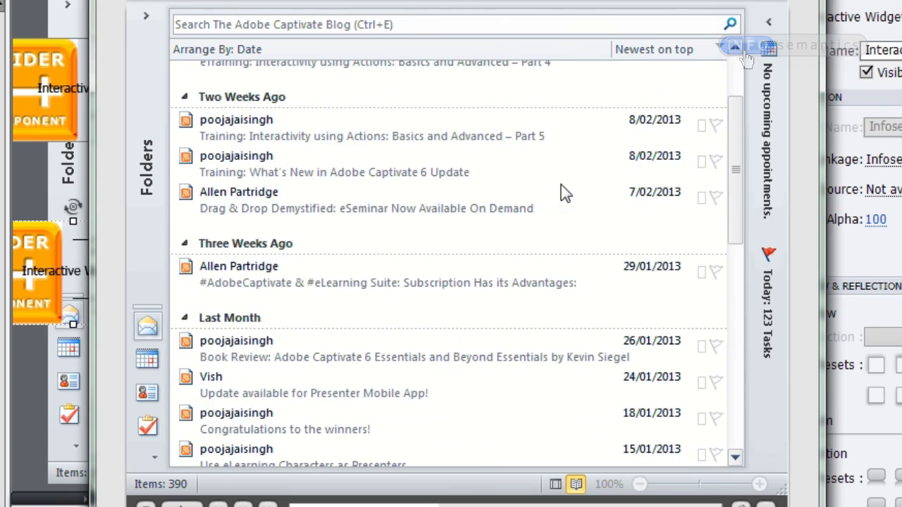